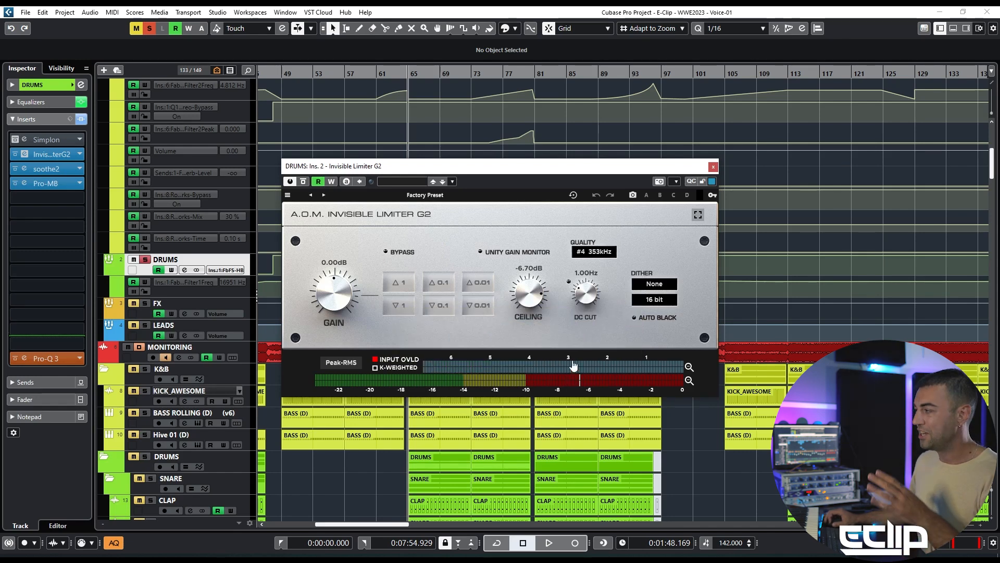
Close the DRUMS group's Invisible Limiter G2 window and look over the group's routing and individual drum tracks.
{"action": "mouse_move", "coordinate": [578, 370]}
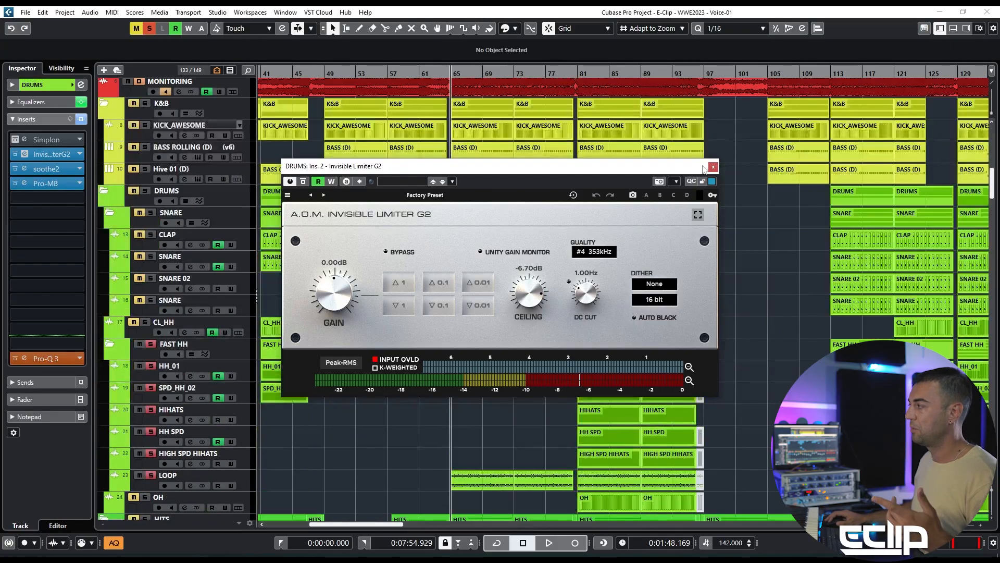
{"action": "left_click", "coordinate": [713, 167]}
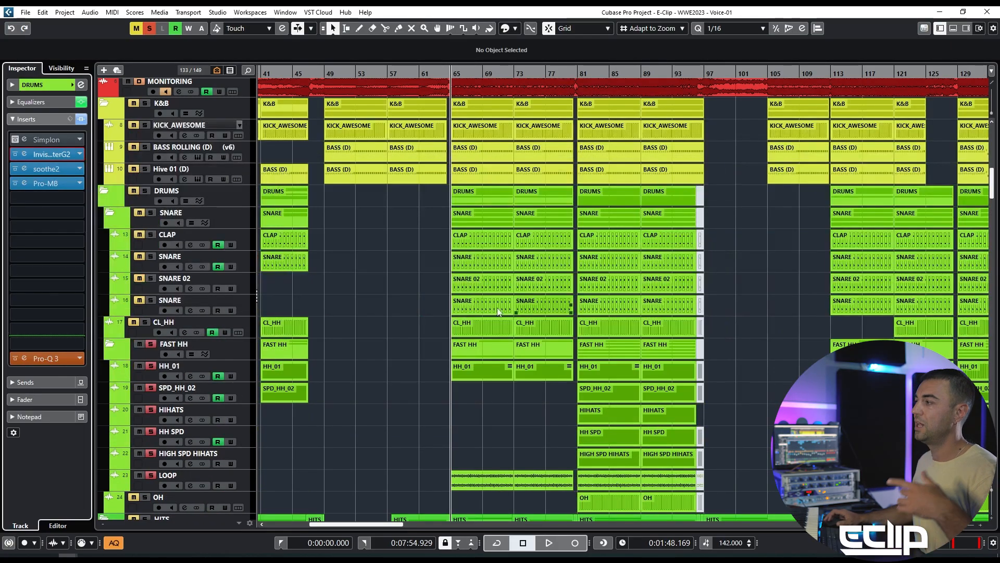
{"action": "scroll", "coordinate": [387, 348], "scroll_direction": "up", "scroll_amount": 4}
{"action": "scroll", "coordinate": [364, 348], "scroll_direction": "up", "scroll_amount": 4}
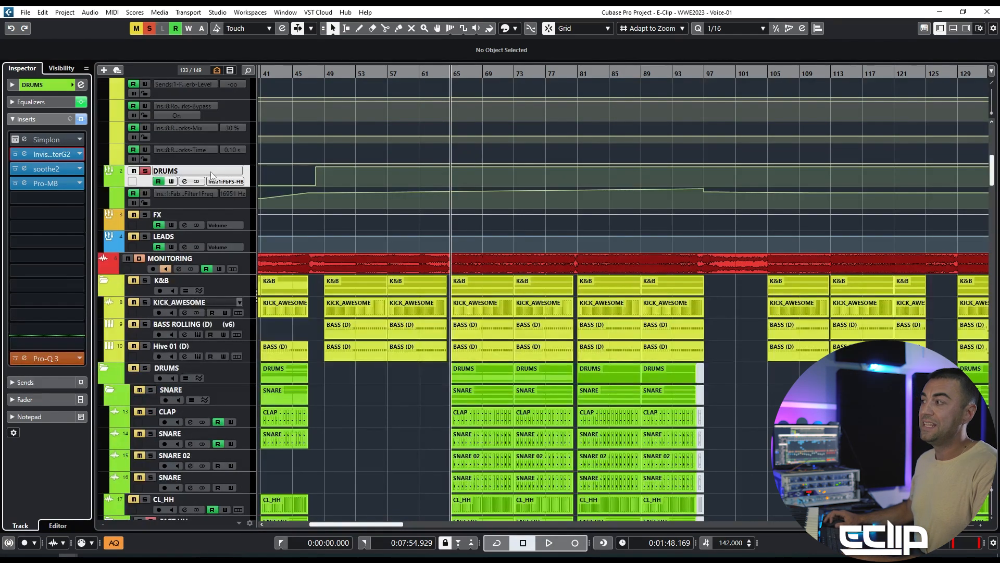
{"action": "scroll", "coordinate": [373, 423], "scroll_direction": "down", "scroll_amount": 8}
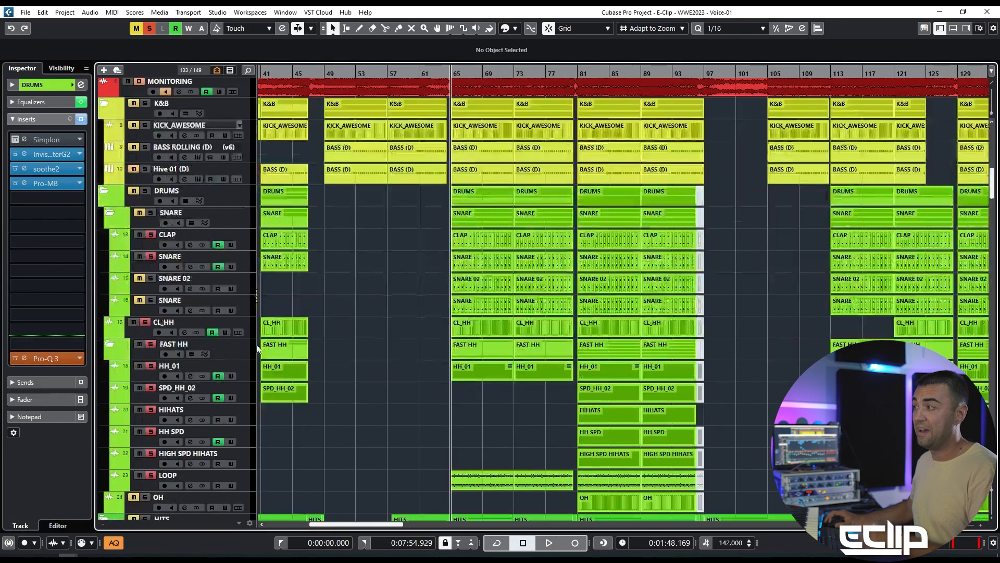
Select the CLAP track and the SNARE track directly below it in the SNARE folder.
{"action": "left_click", "coordinate": [246, 235]}
{"action": "left_click", "coordinate": [246, 256]}
{"action": "left_click", "coordinate": [367, 224]}
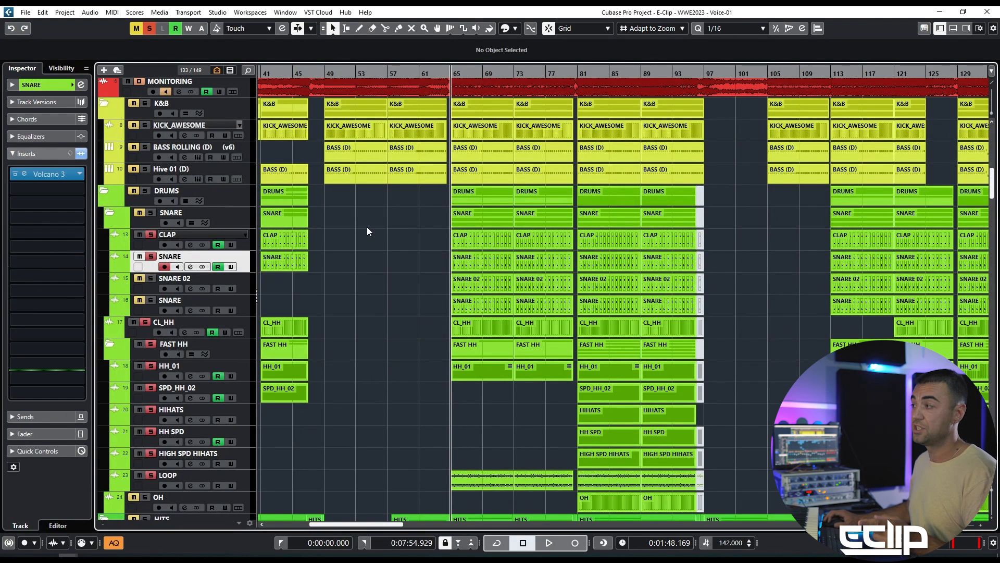
Select the DRUMS group track to inspect its insert chain.
{"action": "scroll", "coordinate": [209, 261], "scroll_direction": "up", "scroll_amount": 10}
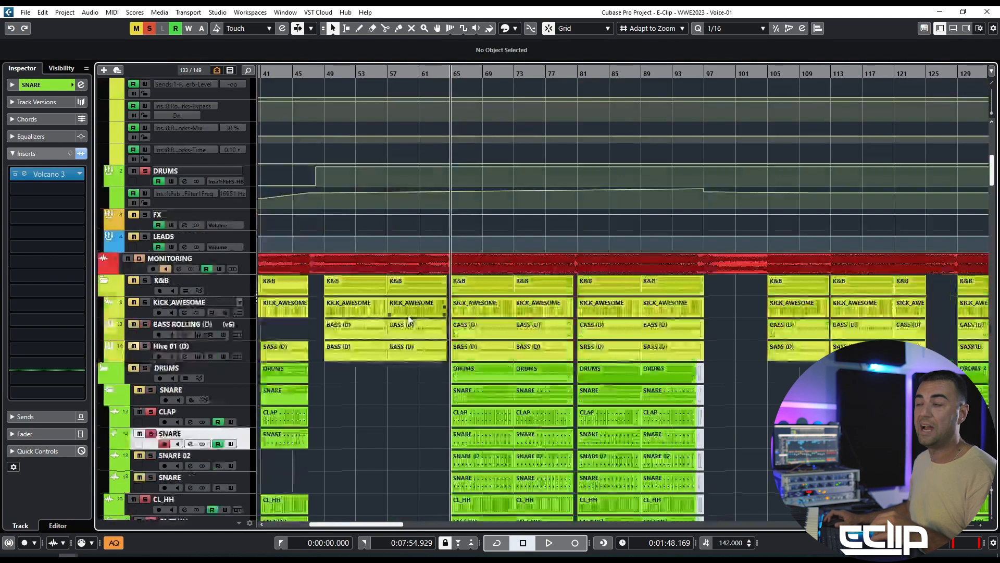
{"action": "left_click", "coordinate": [183, 262]}
{"action": "scroll", "coordinate": [393, 323], "scroll_direction": "down", "scroll_amount": 7}
{"action": "scroll", "coordinate": [394, 323], "scroll_direction": "up", "scroll_amount": 5}
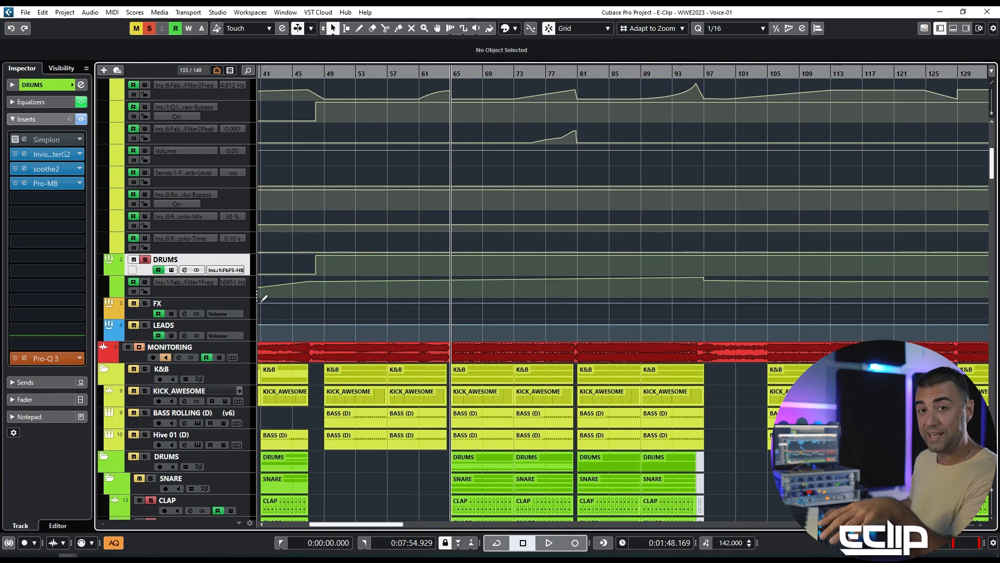
{"action": "scroll", "coordinate": [310, 299], "scroll_direction": "down", "scroll_amount": 5}
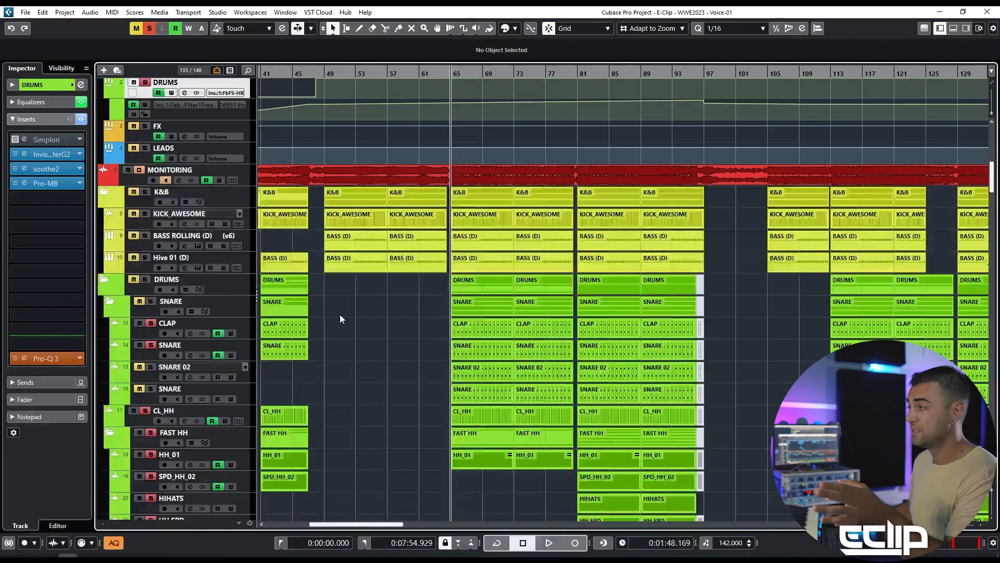
{"action": "scroll", "coordinate": [295, 386], "scroll_direction": "up", "scroll_amount": 15}
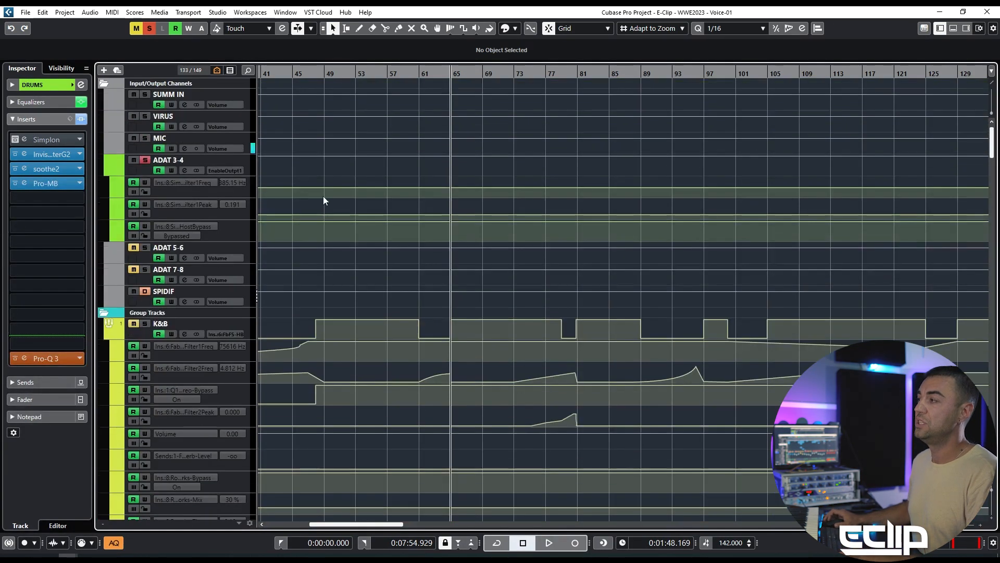
Inspect the inserts of the ADAT 3-4 output channel, the OH track and the last SNARE track.
{"action": "left_click", "coordinate": [172, 160]}
{"action": "scroll", "coordinate": [442, 325], "scroll_direction": "down", "scroll_amount": 12}
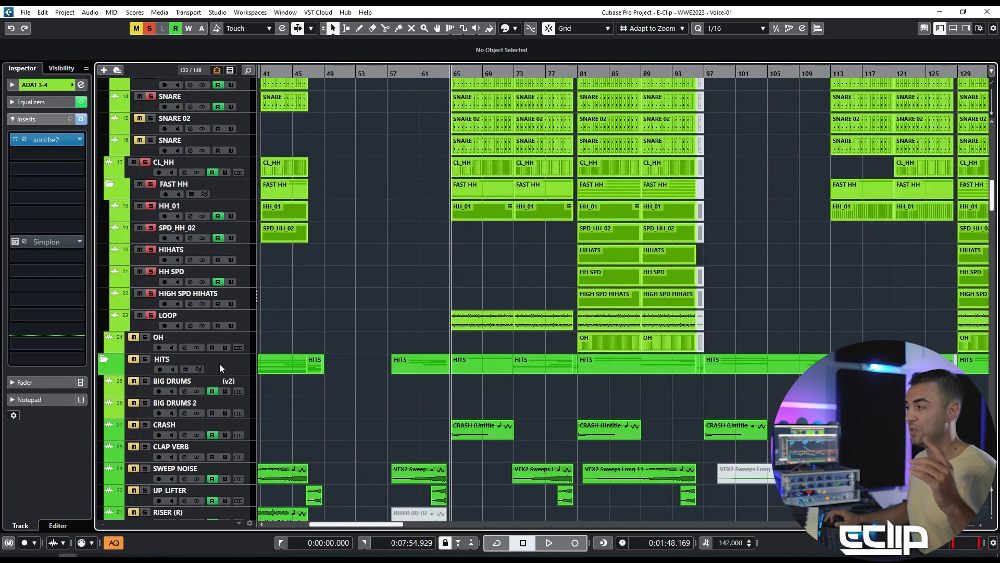
{"action": "left_click", "coordinate": [166, 339]}
{"action": "scroll", "coordinate": [232, 199], "scroll_direction": "up", "scroll_amount": 3}
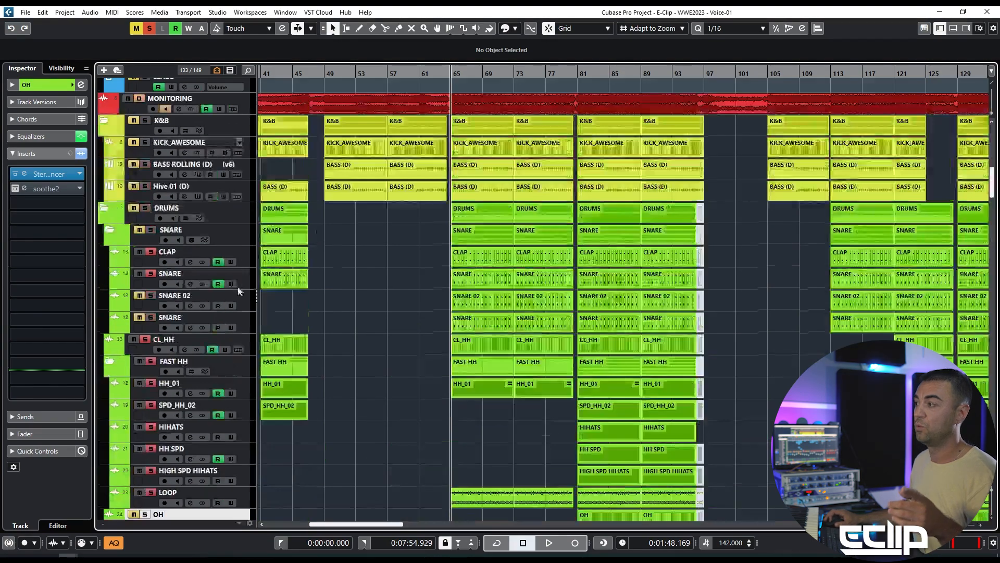
{"action": "left_click", "coordinate": [241, 294]}
{"action": "left_click", "coordinate": [214, 324]}
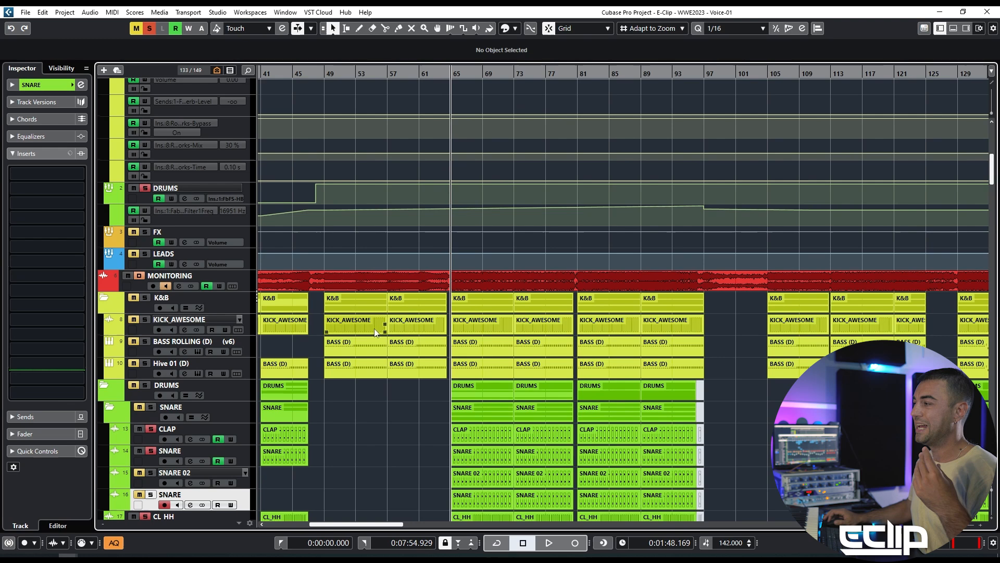
Solo the SNARE 02, last SNARE and OH tracks along with the other drum tracks.
{"action": "scroll", "coordinate": [376, 332], "scroll_direction": "down", "scroll_amount": 5}
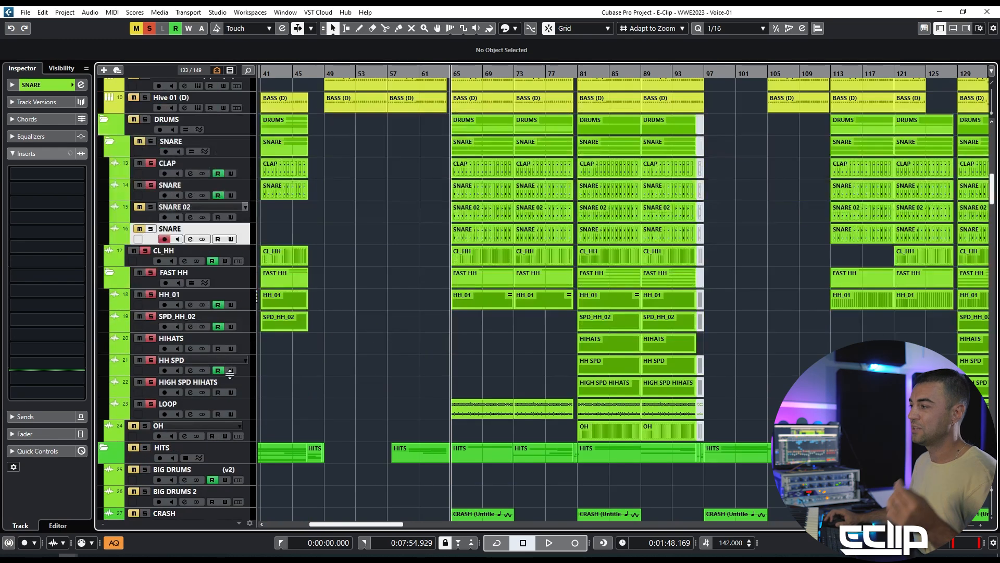
{"action": "left_click", "coordinate": [248, 406]}
{"action": "left_click", "coordinate": [324, 368]}
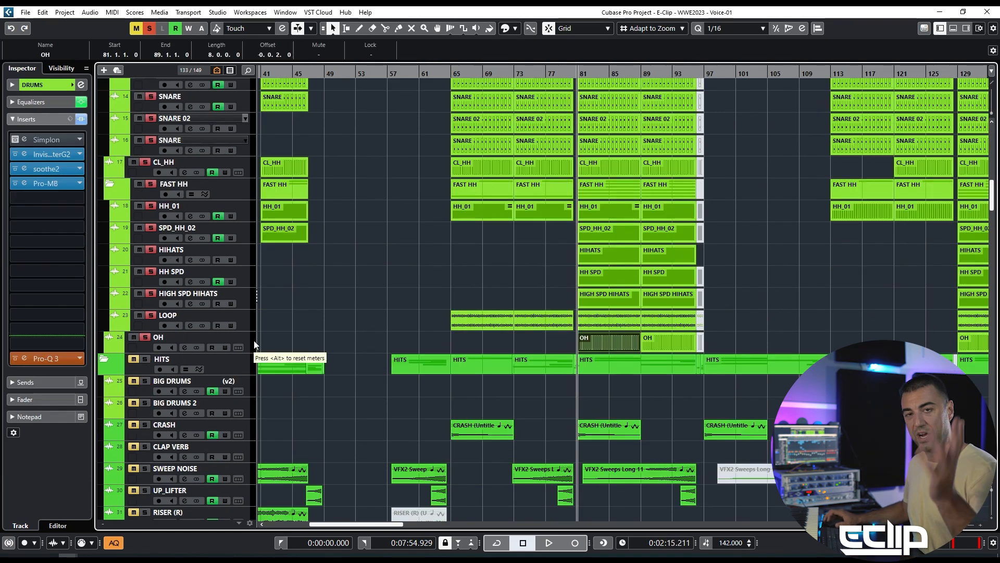
Collapse the SNARE and FAST HH folders and clear the event selection.
{"action": "left_click", "coordinate": [240, 189]}
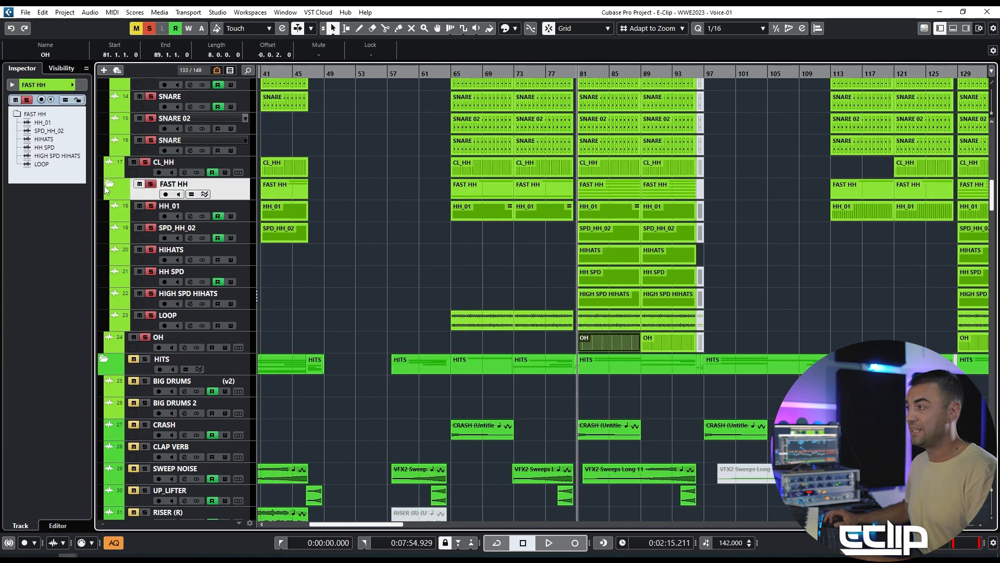
{"action": "scroll", "coordinate": [336, 254], "scroll_direction": "up", "scroll_amount": 4}
{"action": "left_click", "coordinate": [110, 139]}
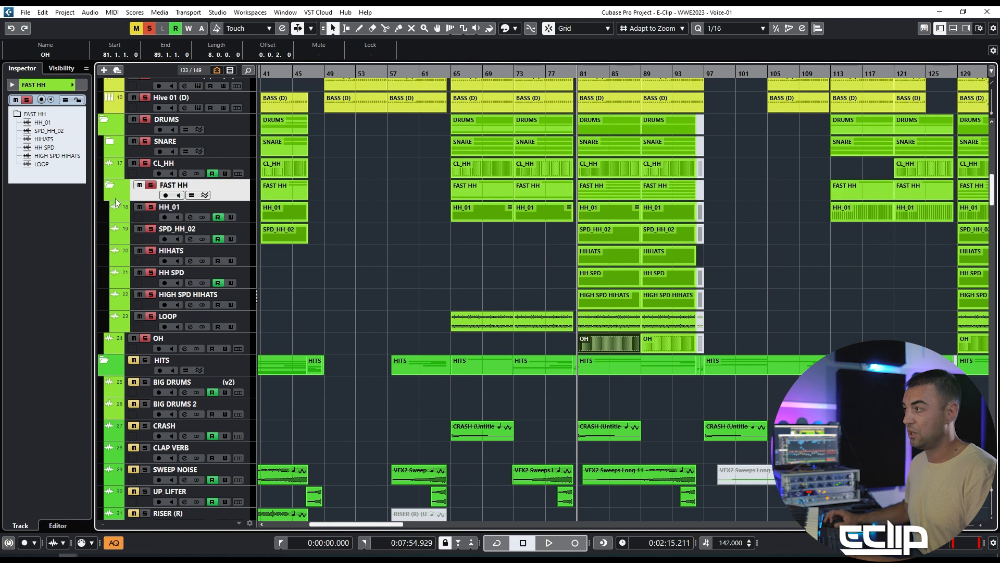
{"action": "left_click", "coordinate": [111, 186]}
{"action": "left_click", "coordinate": [358, 182]}
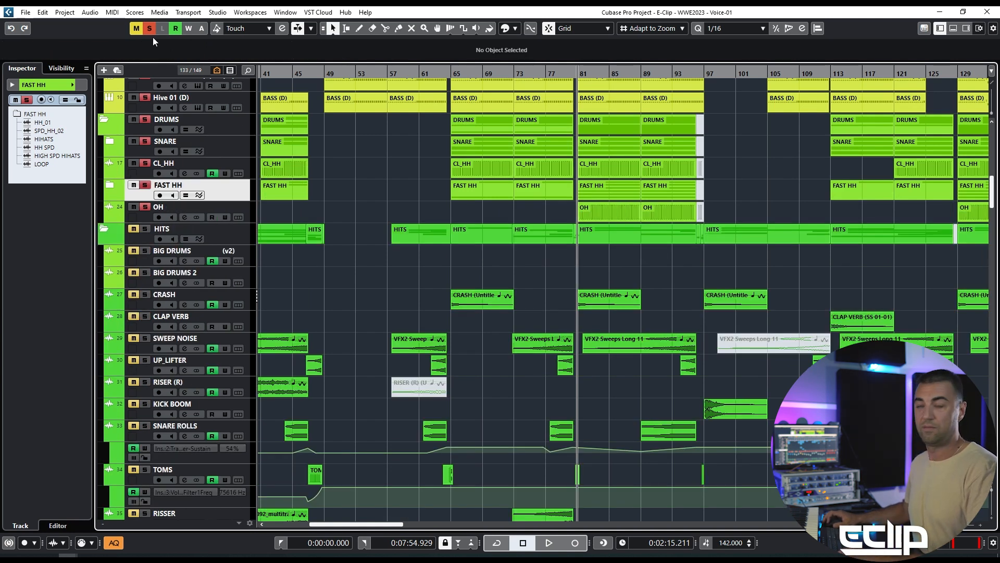
Play from bar 65 with FAST HH, OH and SNARE unsoloed, bringing SNARE and FAST HH back into solo one by one.
{"action": "left_click", "coordinate": [453, 77]}
{"action": "key", "text": "space"}
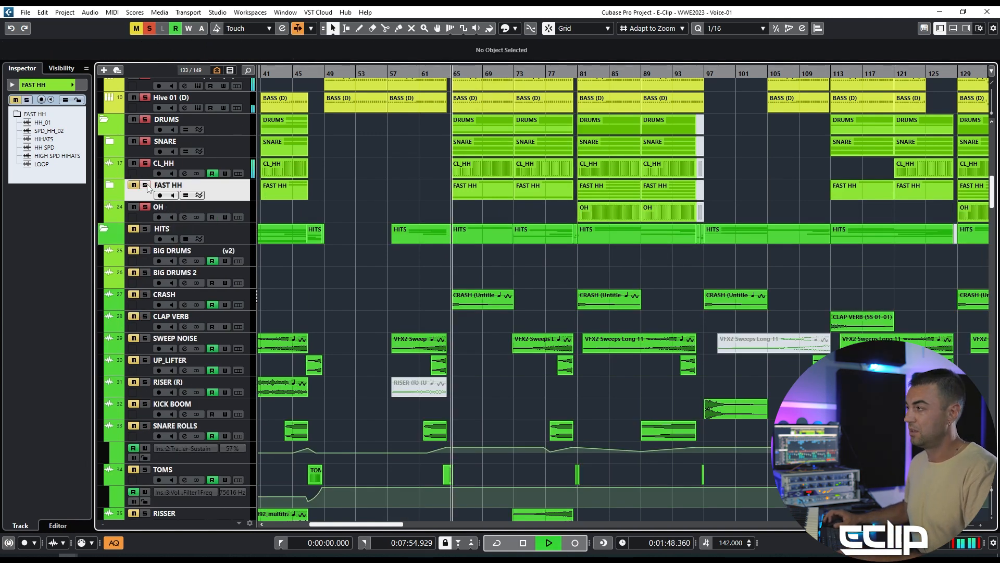
{"action": "left_click", "coordinate": [145, 185]}
{"action": "left_click", "coordinate": [145, 206]}
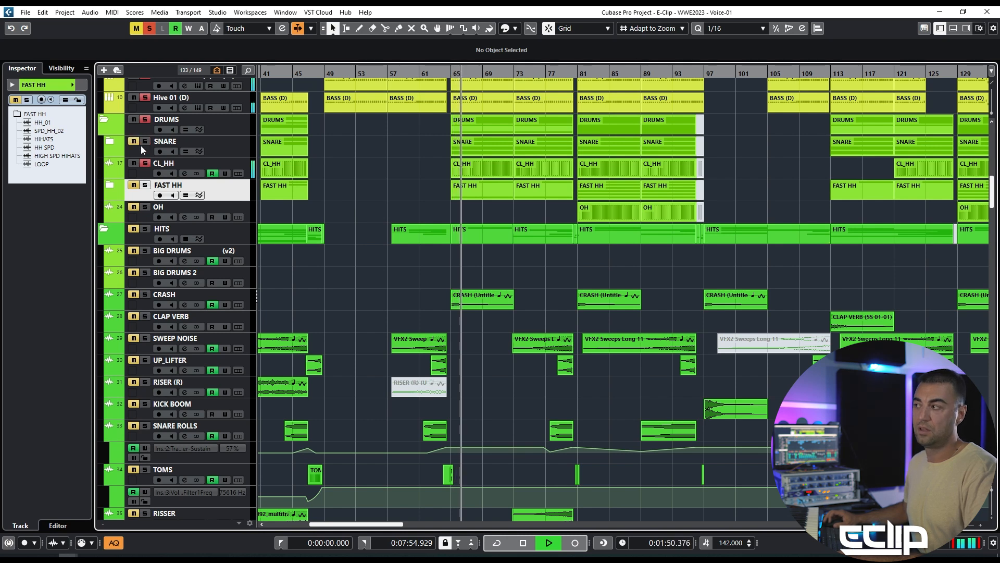
{"action": "left_click", "coordinate": [145, 142]}
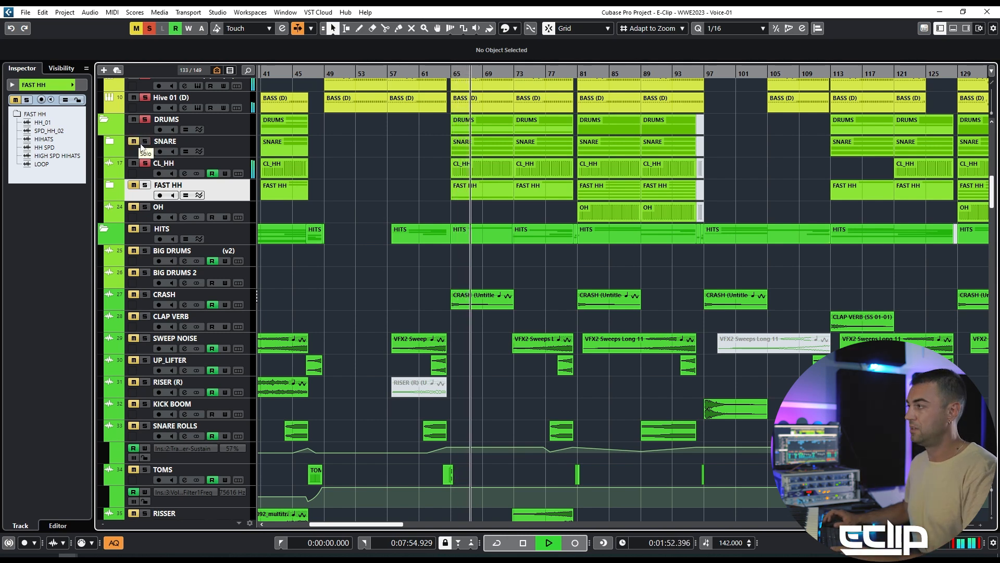
{"action": "left_click", "coordinate": [145, 185]}
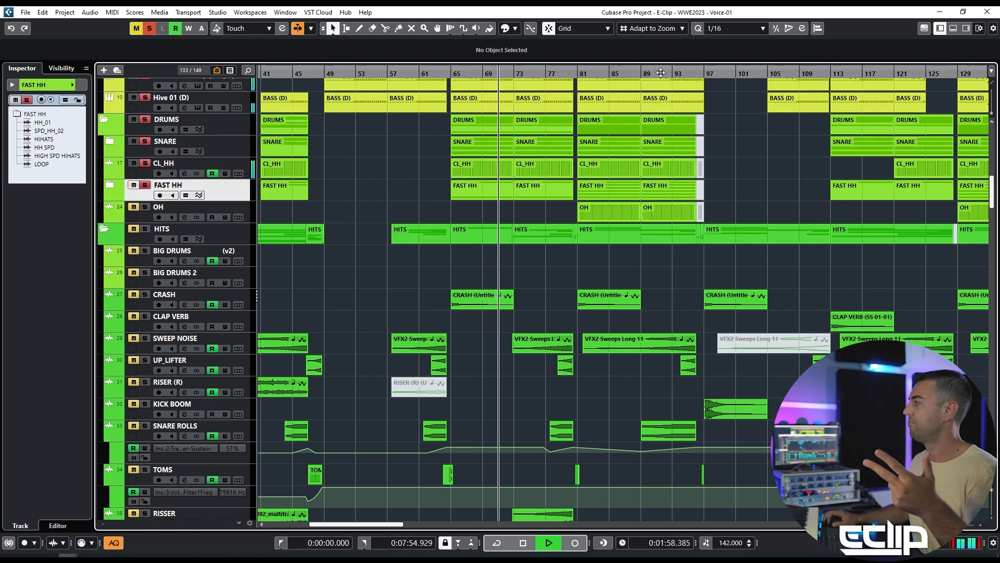
Continue playback from bar 81, add the OH track to the solo group and stop.
{"action": "left_click", "coordinate": [578, 74]}
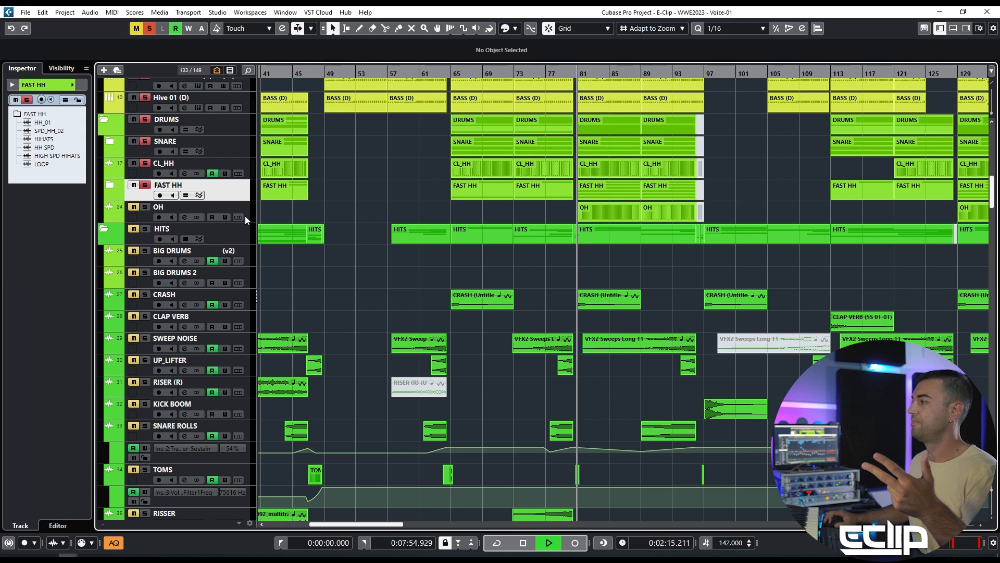
{"action": "left_click", "coordinate": [145, 207]}
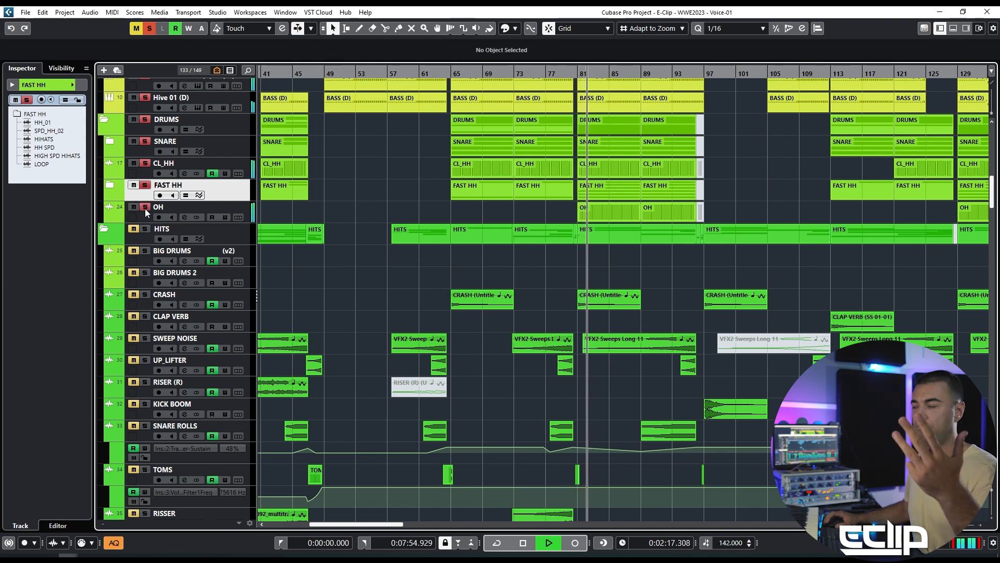
{"action": "key", "text": "space"}
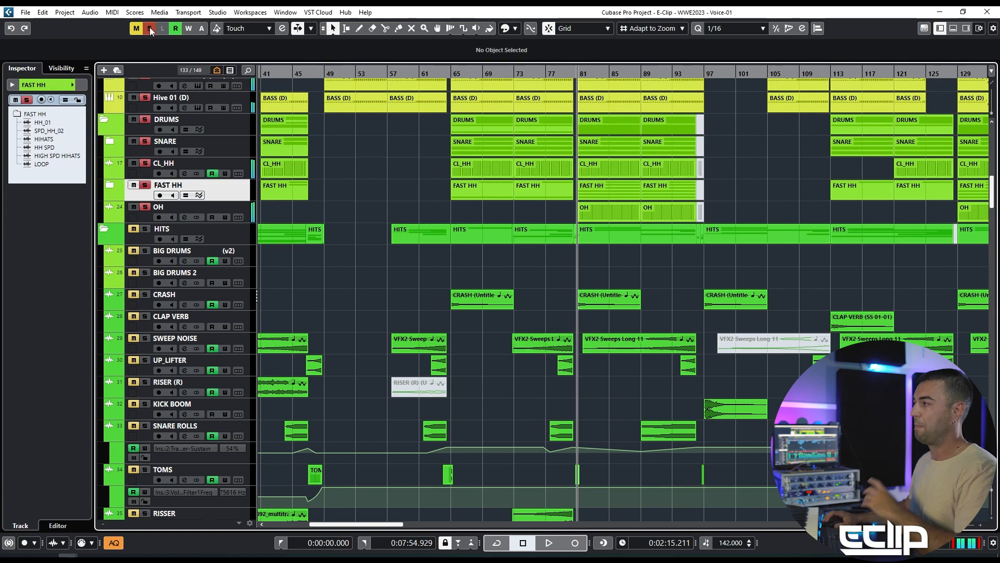
Deactivate all solo states and select the SNARE, CL_HH and FAST HH layers in turn.
{"action": "left_click", "coordinate": [150, 28]}
{"action": "left_click", "coordinate": [223, 143]}
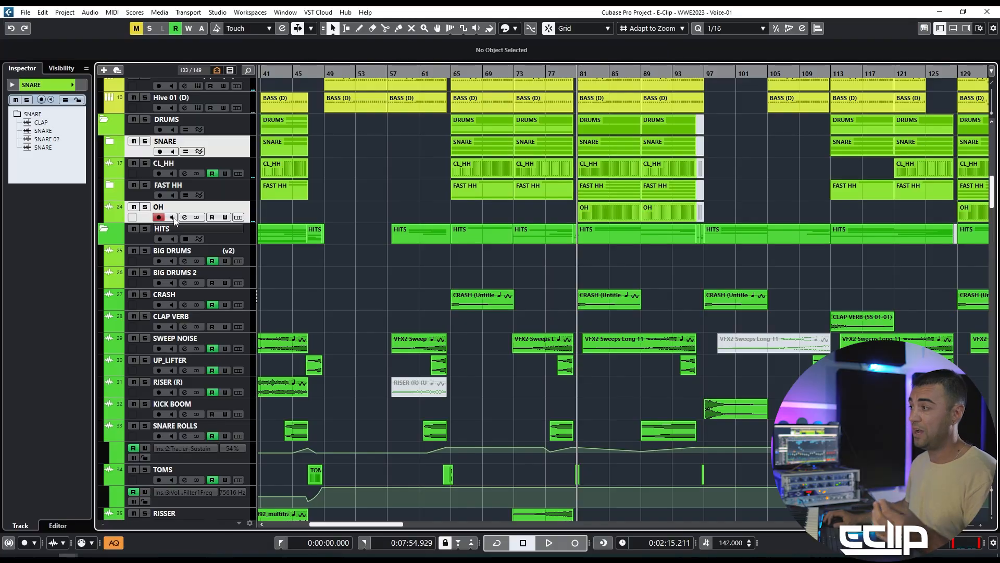
{"action": "left_click", "coordinate": [239, 163]}
{"action": "left_click", "coordinate": [225, 192]}
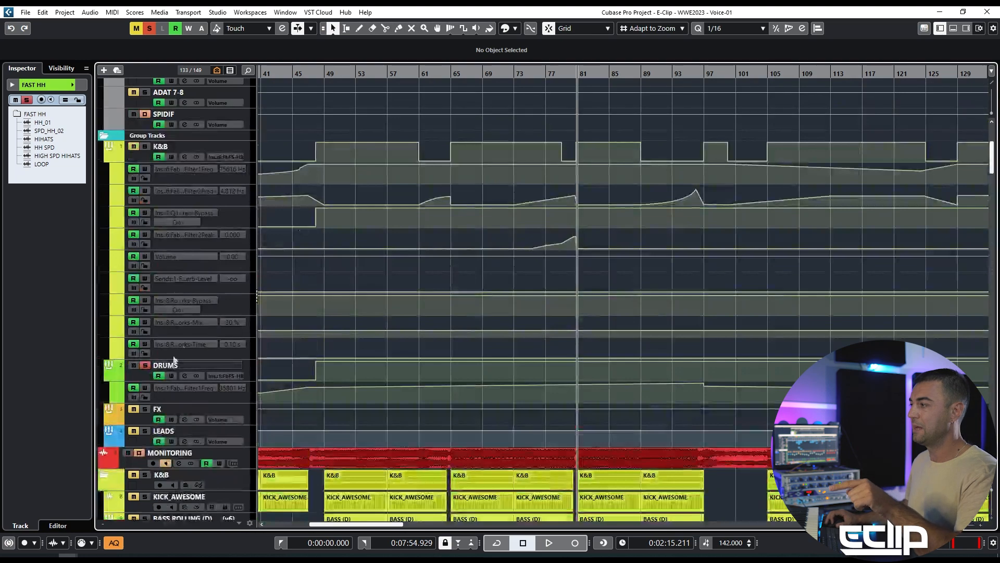
Review the Invisible Limiter G2 and soothe2 inserts on the DRUMS group, closing each plug-in window.
{"action": "left_click", "coordinate": [177, 366]}
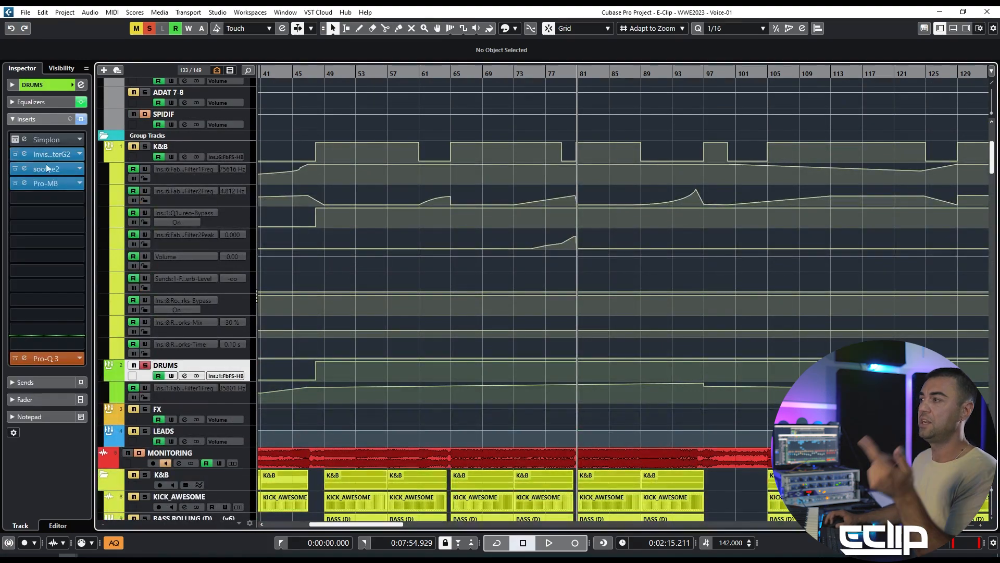
{"action": "left_click", "coordinate": [34, 152]}
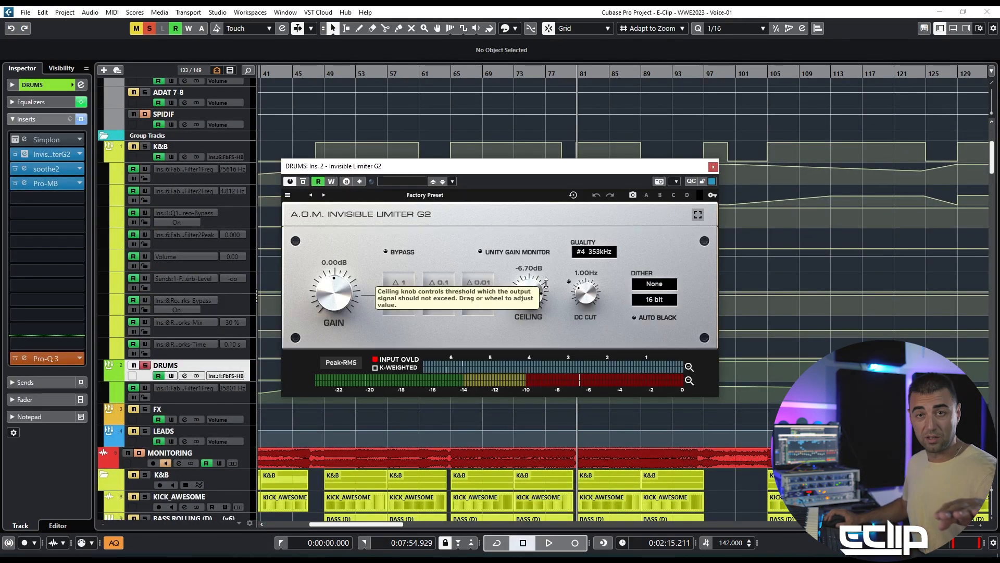
{"action": "left_click", "coordinate": [713, 167]}
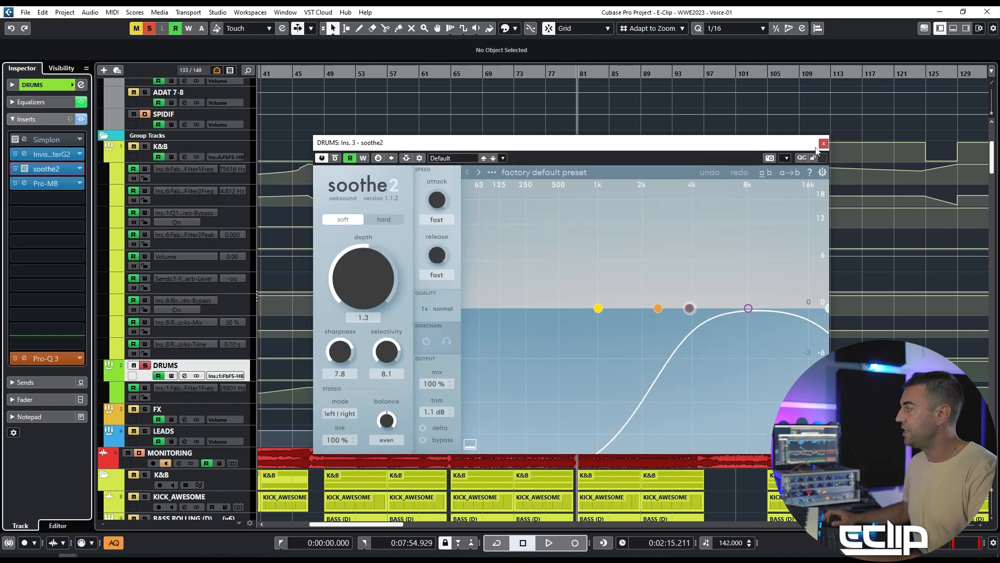
{"action": "left_click", "coordinate": [824, 143]}
Open the channel settings of the HIGH SPD HIHATS track inside the FAST HH folder and audition it.
{"action": "scroll", "coordinate": [441, 316], "scroll_direction": "down", "scroll_amount": 5}
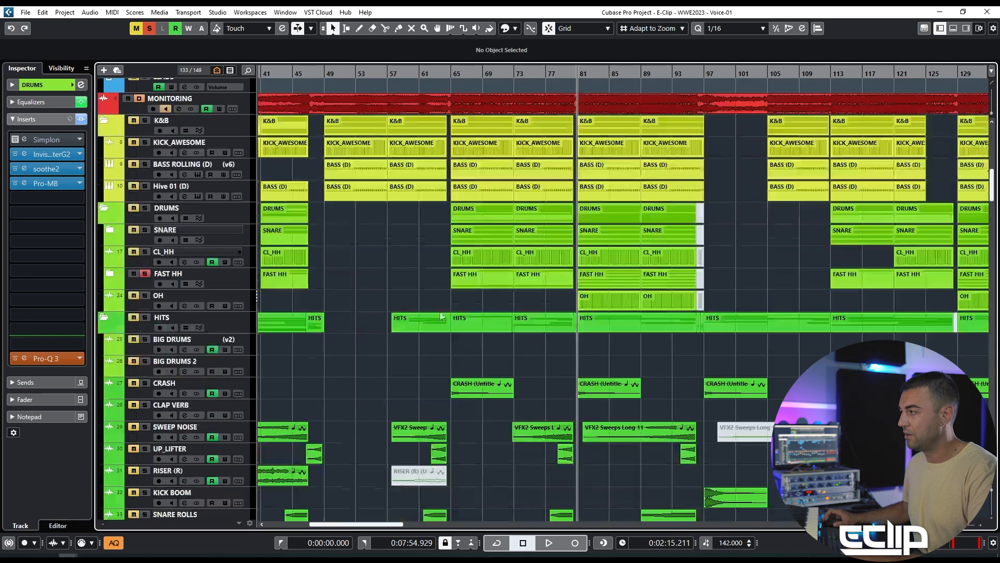
{"action": "left_click", "coordinate": [228, 282]}
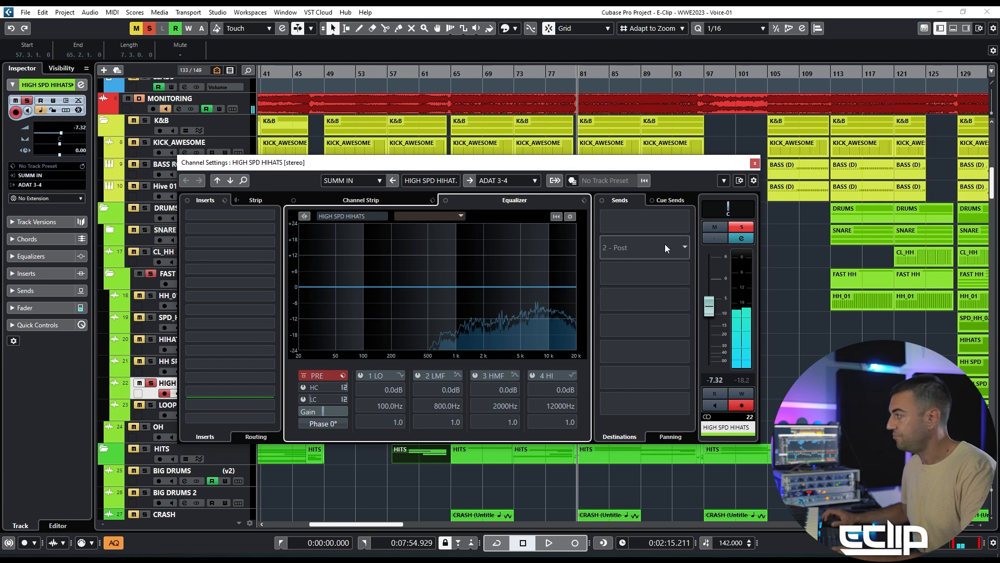
{"action": "key", "text": "space"}
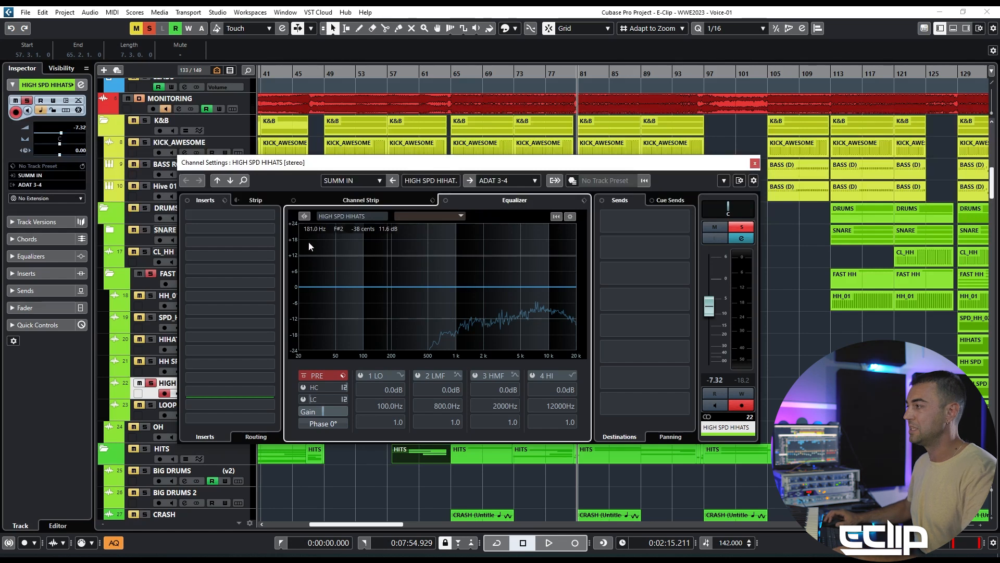
Insert soothe2 in the first insert slot of the HIGH SPD HIHATS channel and start playback.
{"action": "left_click", "coordinate": [229, 214]}
{"action": "left_click", "coordinate": [220, 378]}
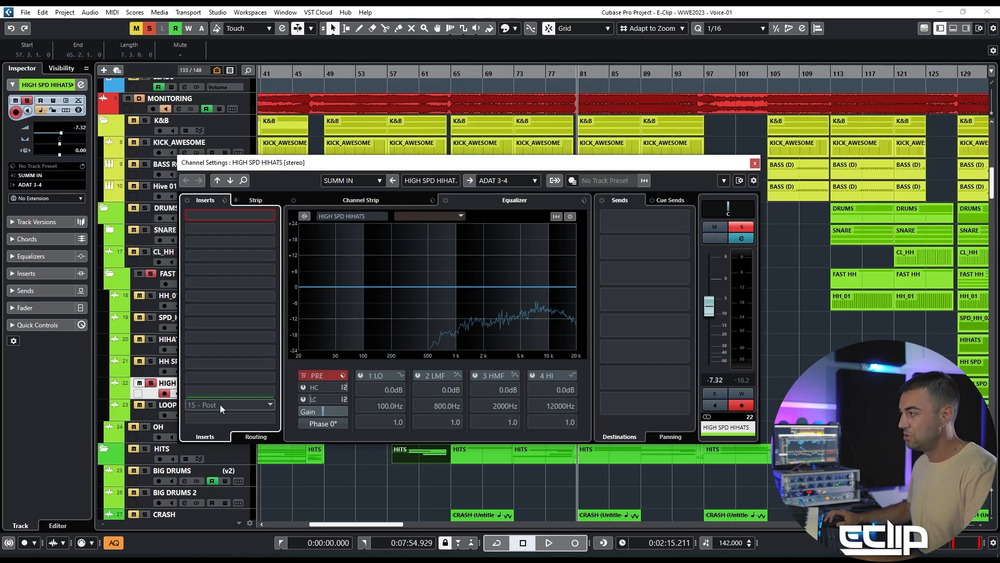
{"action": "left_click", "coordinate": [218, 219]}
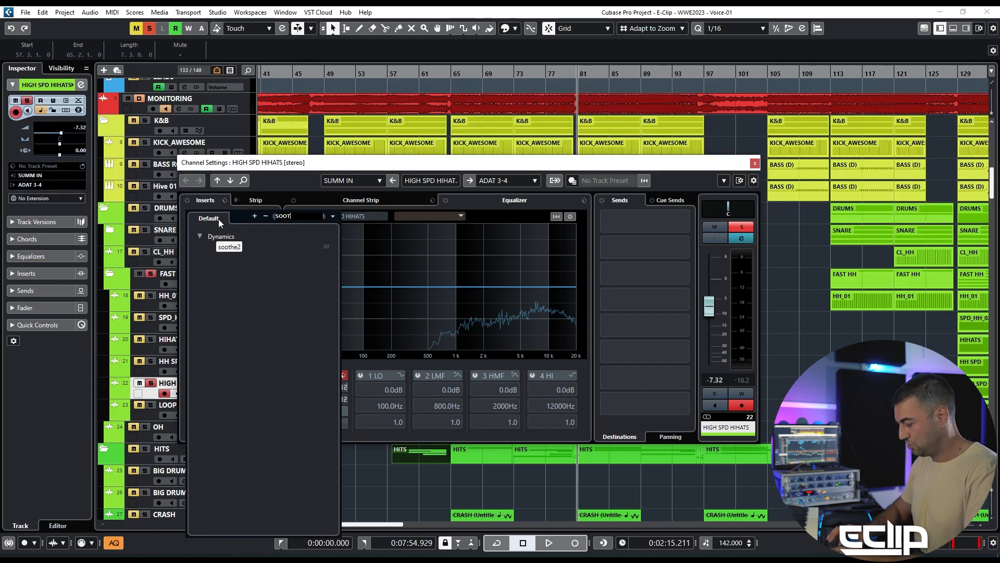
{"action": "left_click", "coordinate": [371, 373]}
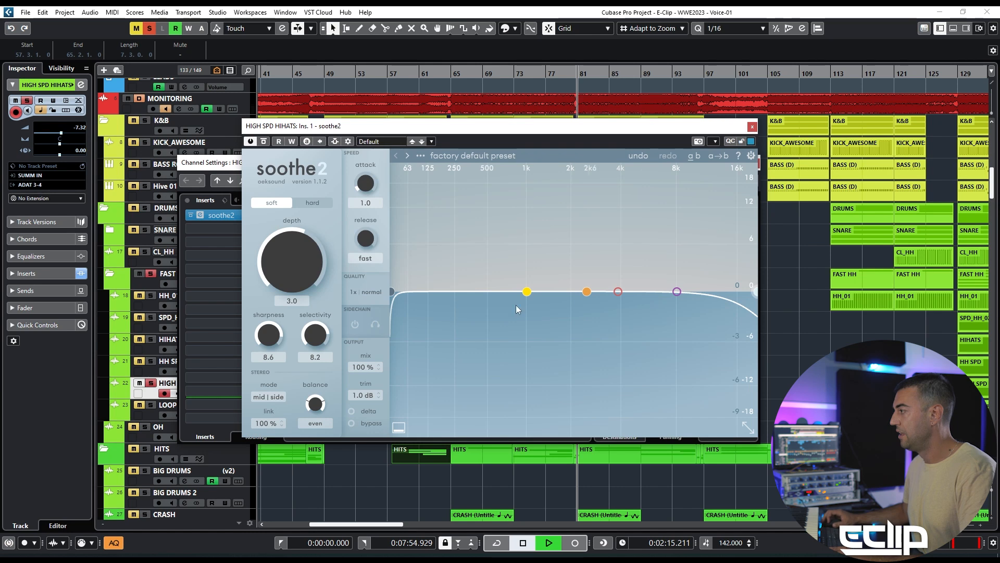
Set the low cut of soothe2 on HIGH SPD HIHATS to about 5.9 kHz and uncover the channel's equalizer display.
{"action": "left_click_drag", "start_coordinate": [395, 294], "coordinate": [652, 291]}
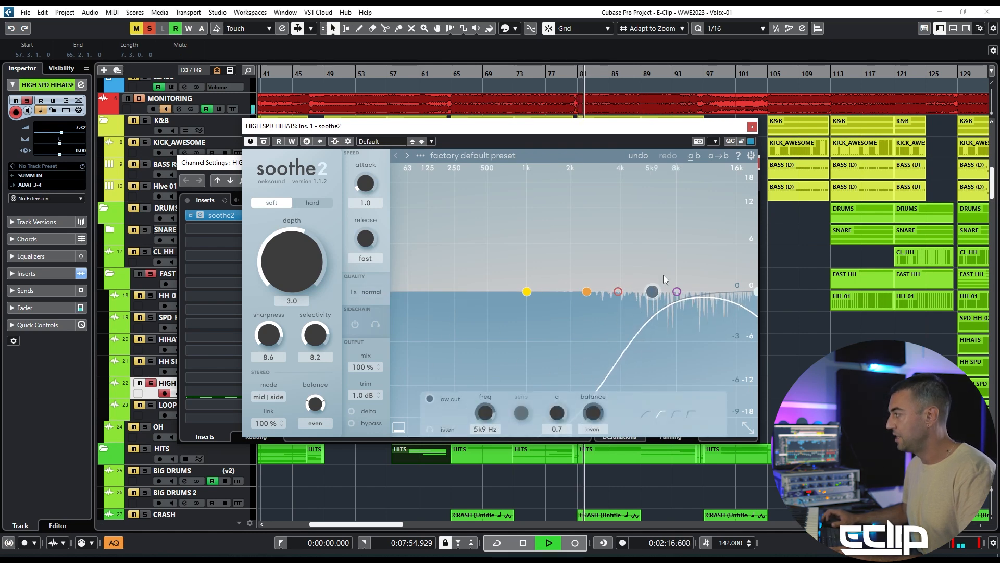
{"action": "left_click_drag", "start_coordinate": [616, 132], "coordinate": [675, 402]}
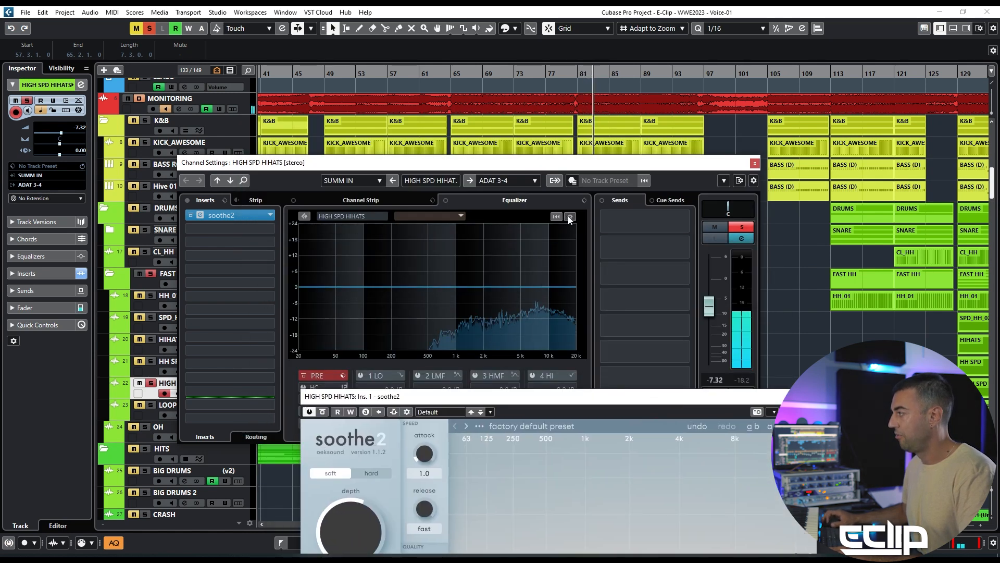
Enable Hold FFT Post EQ Peak Curve in the channel equalizer settings and place the soothe2 window clear of the spectrum display.
{"action": "left_click", "coordinate": [584, 200]}
{"action": "left_click", "coordinate": [585, 305]}
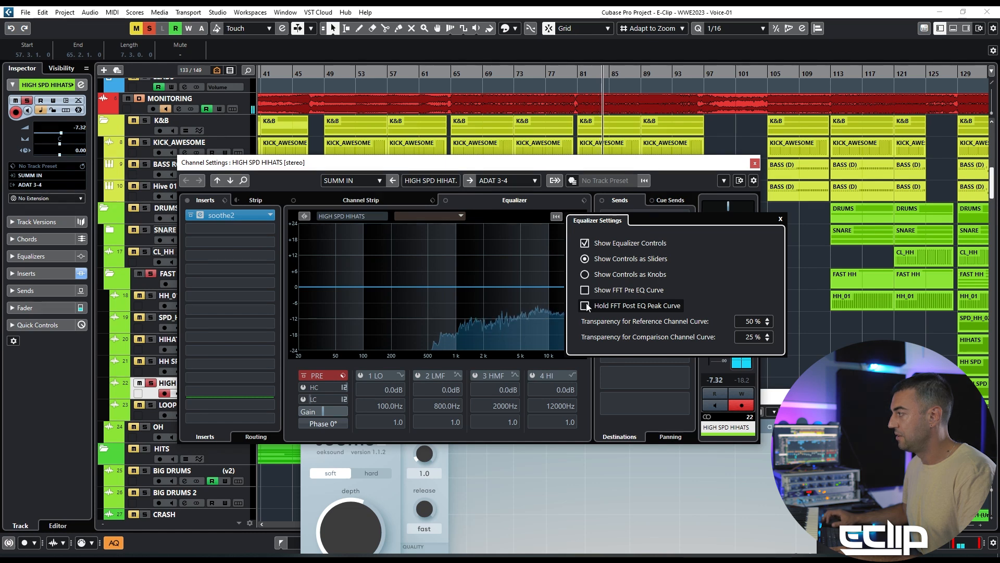
{"action": "left_click", "coordinate": [514, 505]}
{"action": "left_click_drag", "start_coordinate": [529, 411], "coordinate": [880, 181]}
{"action": "left_click", "coordinate": [584, 200]}
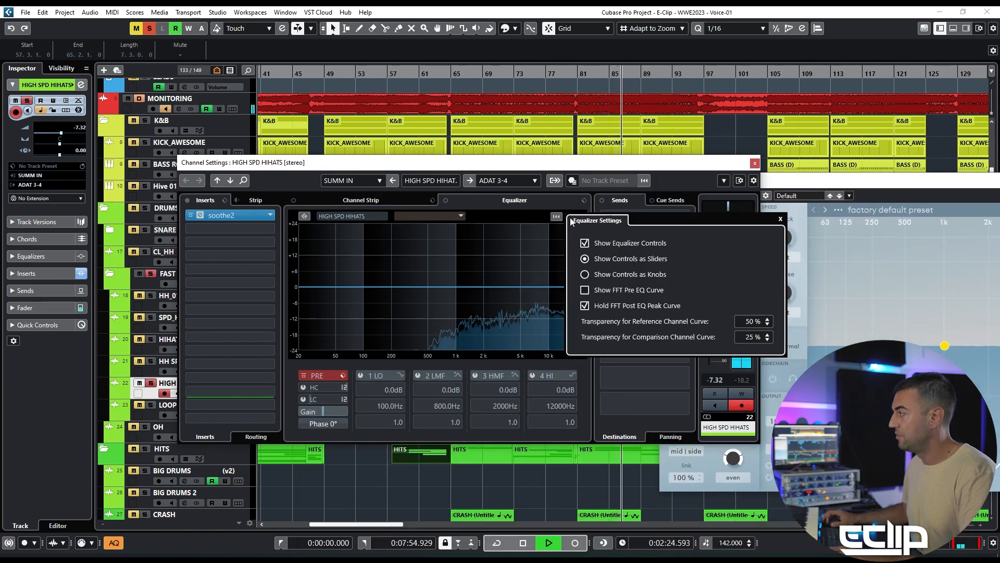
{"action": "left_click", "coordinate": [585, 305]}
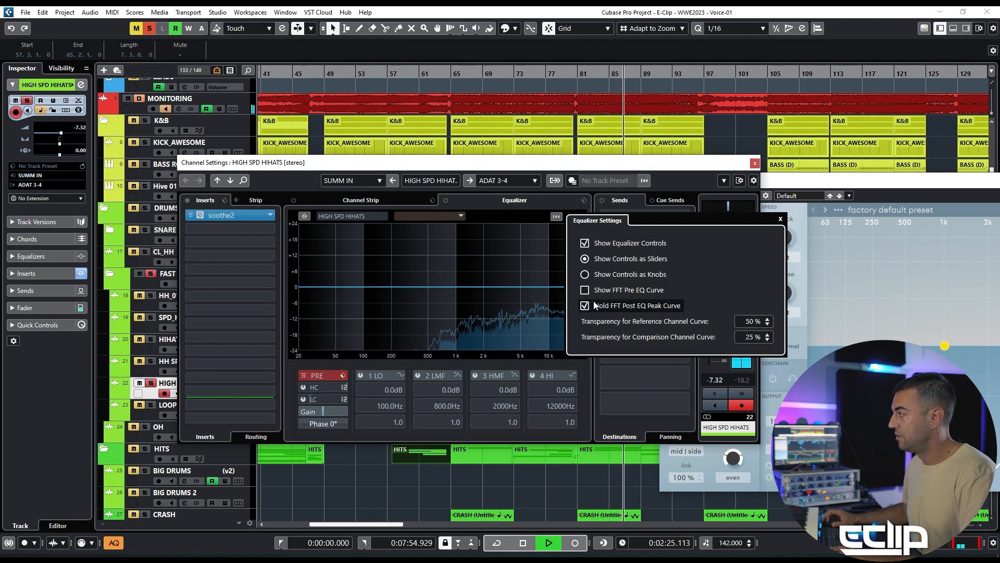
{"action": "left_click", "coordinate": [864, 180]}
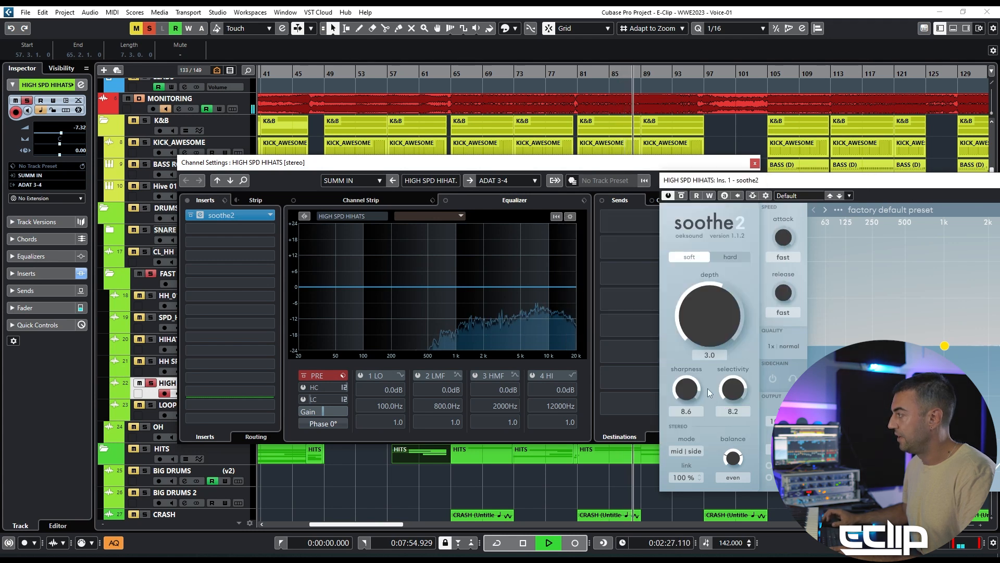
{"action": "left_click", "coordinate": [570, 215]}
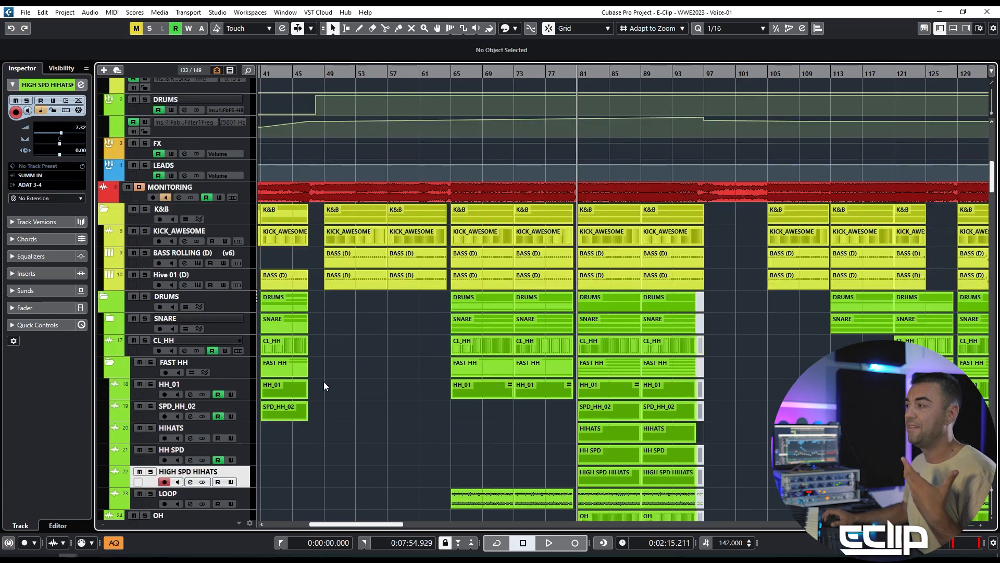
Collapse the FAST HH folder, select the OH track and show its inserts.
{"action": "left_click", "coordinate": [109, 365]}
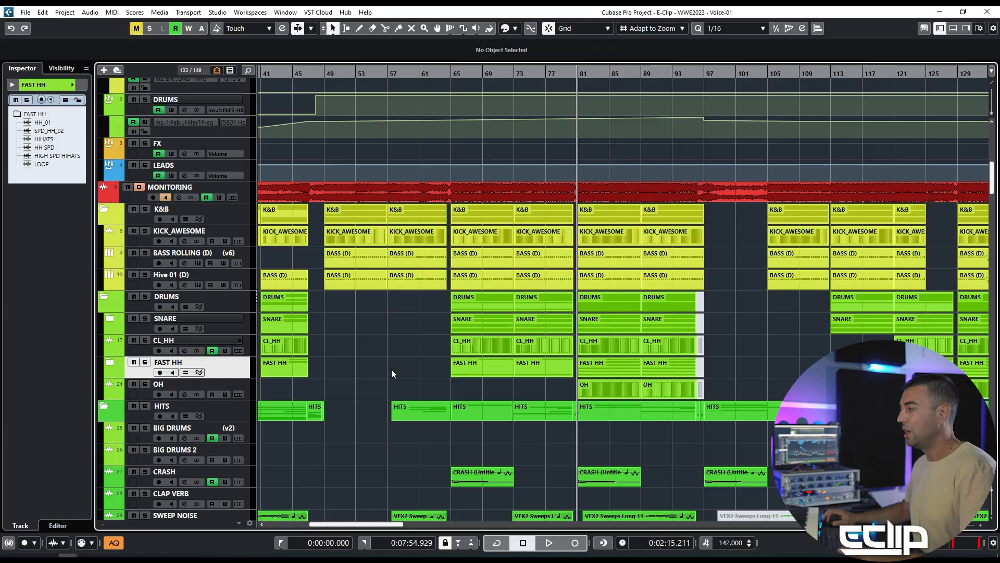
{"action": "scroll", "coordinate": [463, 348], "scroll_direction": "down", "scroll_amount": 4}
{"action": "left_click", "coordinate": [236, 295]}
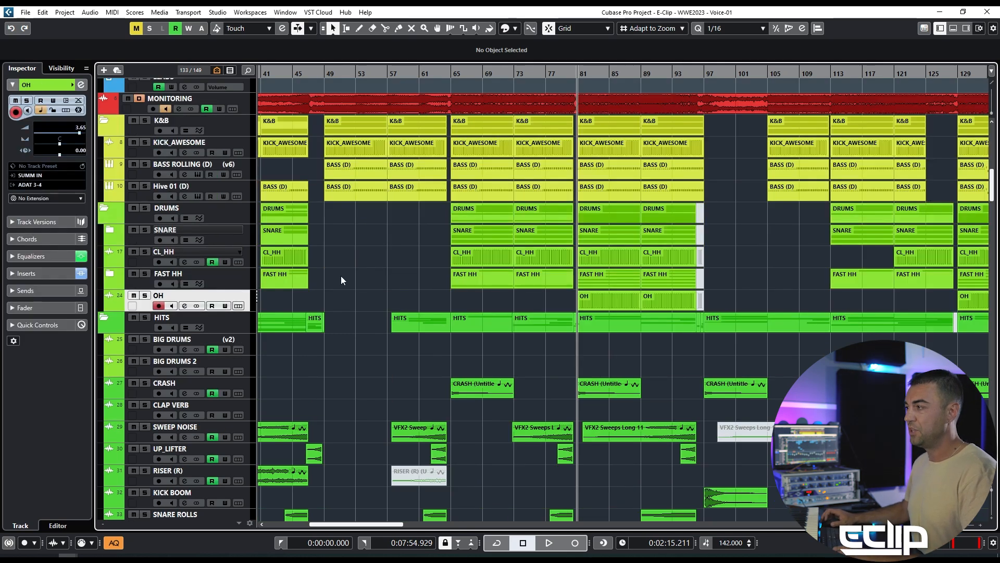
{"action": "left_click", "coordinate": [36, 271]}
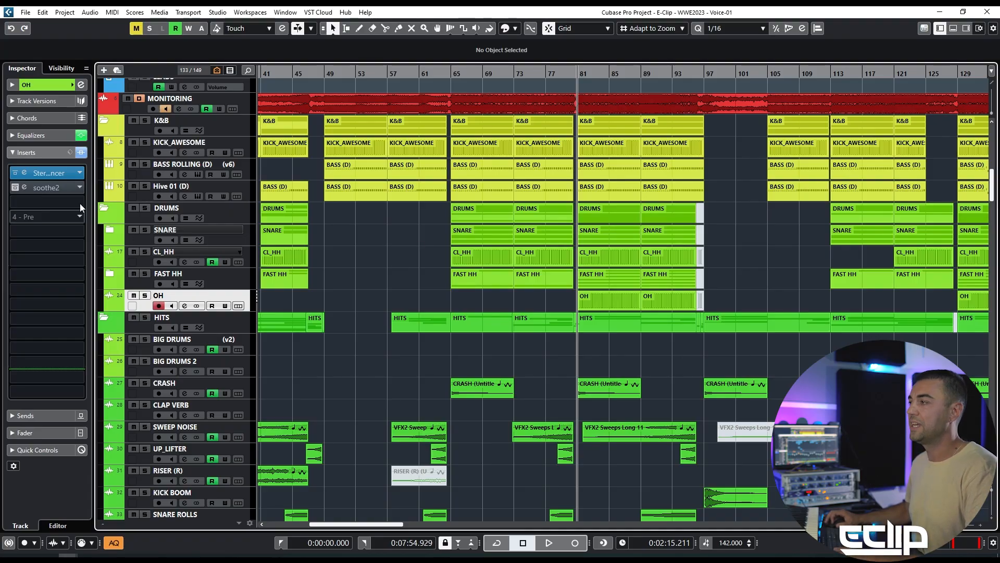
Audition the OH track in solo while examining its spectrum and stereo image in the DIGICheck Totalyser window.
{"action": "key", "text": "s"}
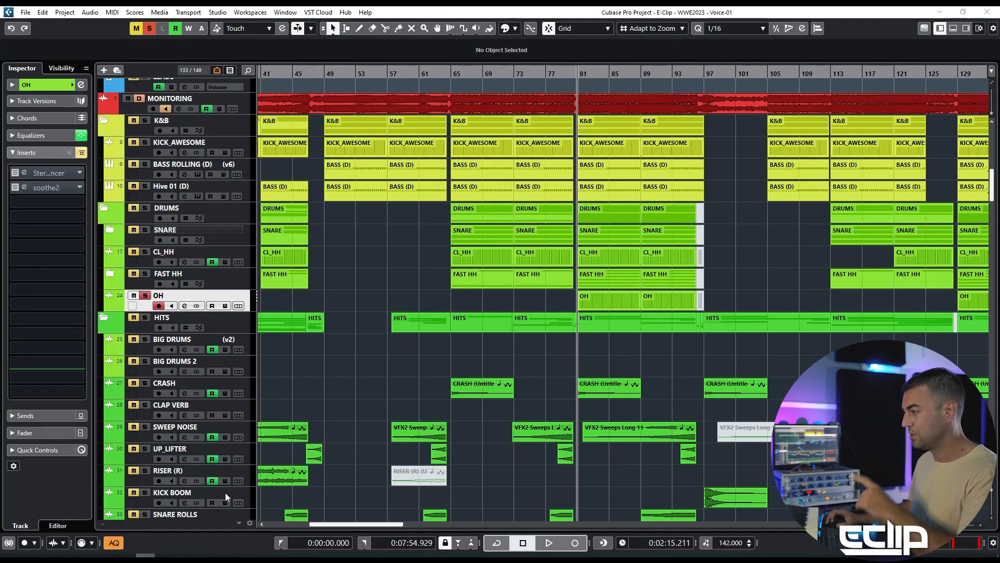
{"action": "key", "text": "space"}
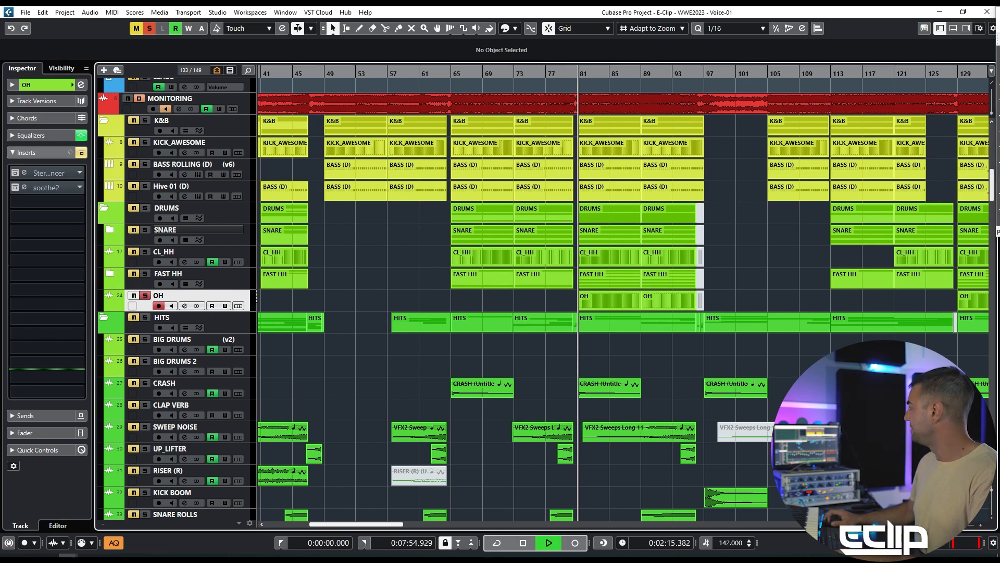
{"action": "key", "text": "alt+Tab"}
{"action": "left_click_drag", "start_coordinate": [484, 163], "coordinate": [683, 71]}
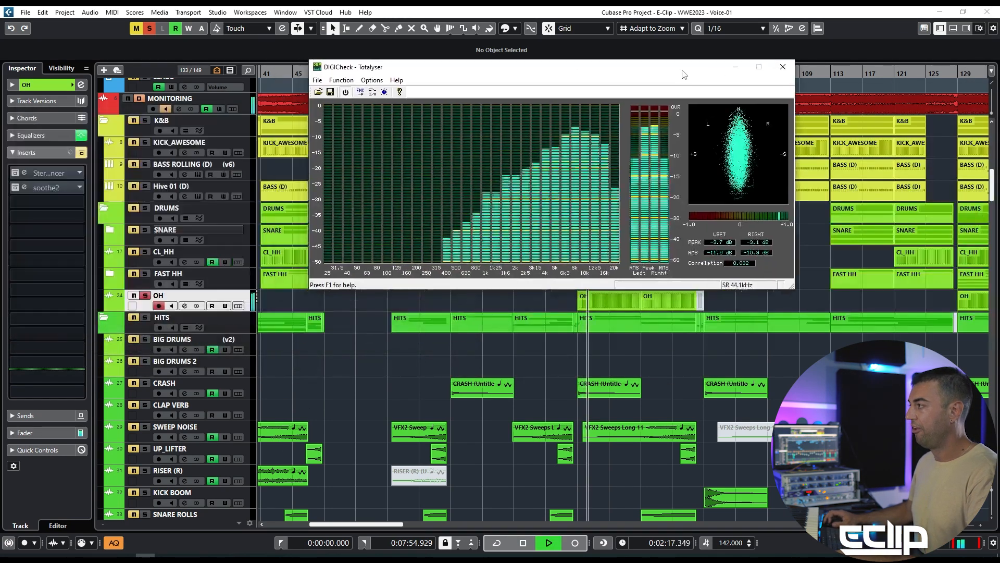
{"action": "left_click", "coordinate": [419, 323]}
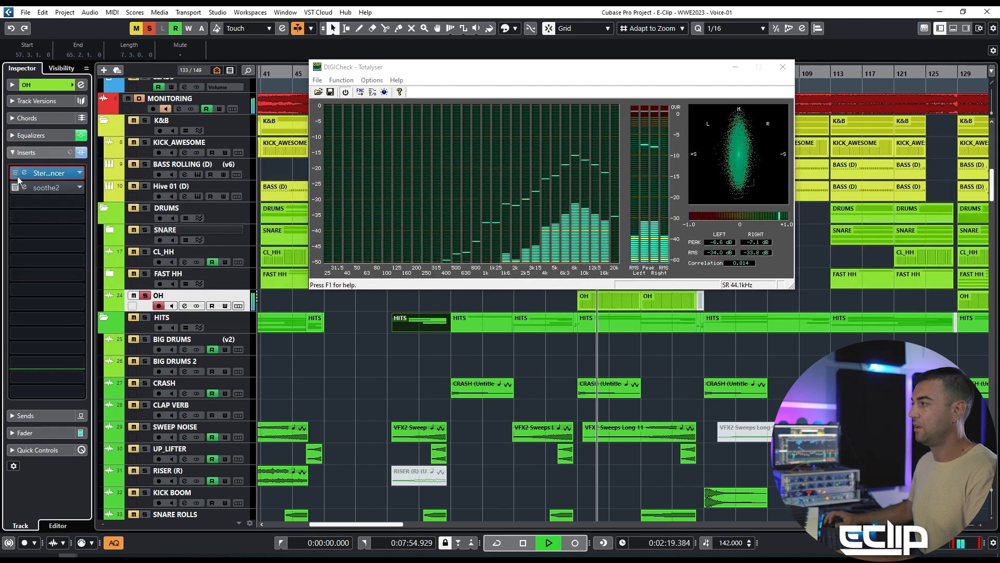
{"action": "left_click", "coordinate": [659, 334]}
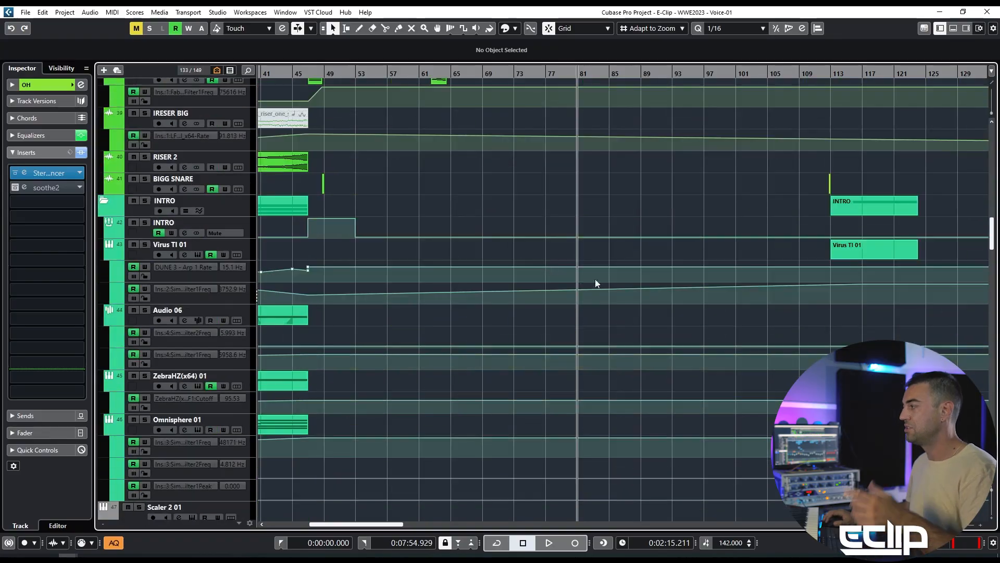
{"action": "scroll", "coordinate": [594, 279], "scroll_direction": "down", "scroll_amount": 5}
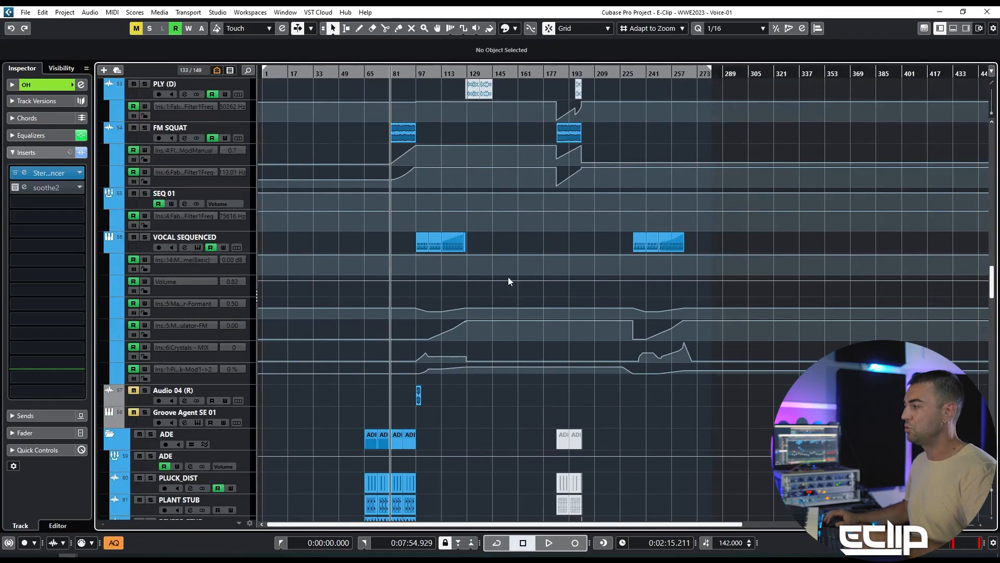
{"action": "scroll", "coordinate": [495, 271], "scroll_direction": "down", "scroll_amount": 6}
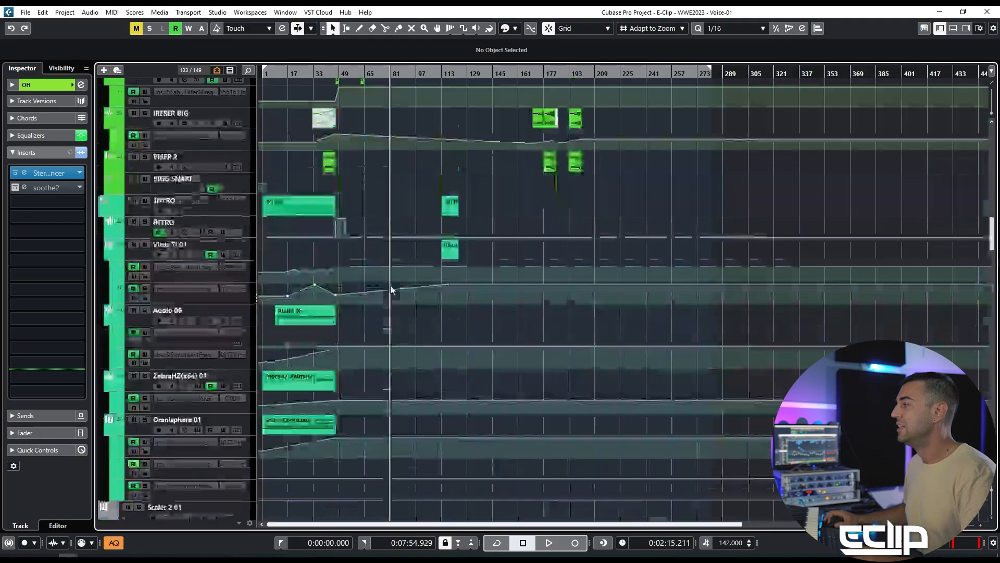
{"action": "scroll", "coordinate": [390, 305], "scroll_direction": "up", "scroll_amount": 10}
{"action": "scroll", "coordinate": [421, 327], "scroll_direction": "up", "scroll_amount": 5}
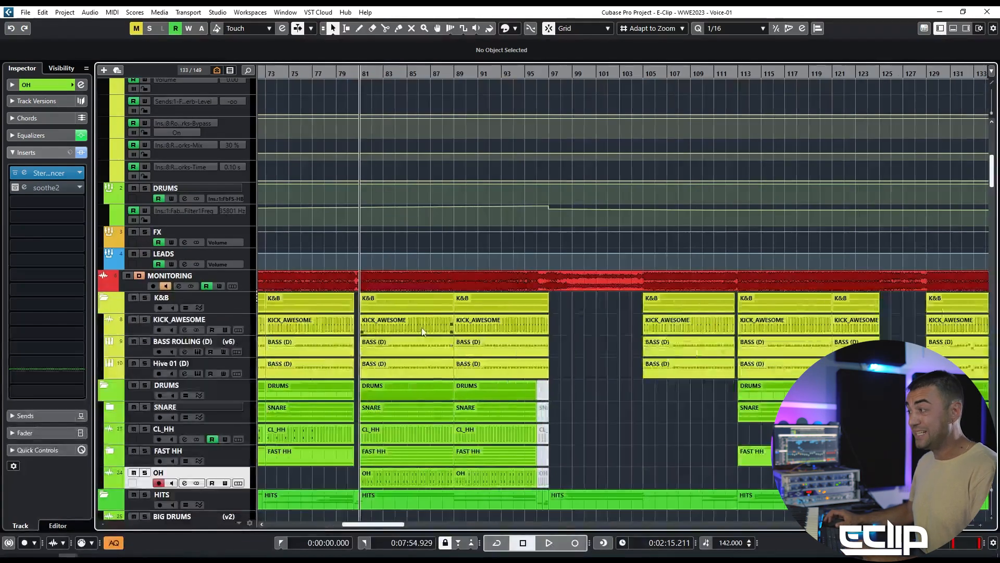
Select the ADAT 3-4 output channel and open the soothe2 plug-in in its first insert slot.
{"action": "scroll", "coordinate": [421, 327], "scroll_direction": "down", "scroll_amount": 4}
{"action": "left_click", "coordinate": [247, 303]}
{"action": "scroll", "coordinate": [364, 327], "scroll_direction": "up", "scroll_amount": 8}
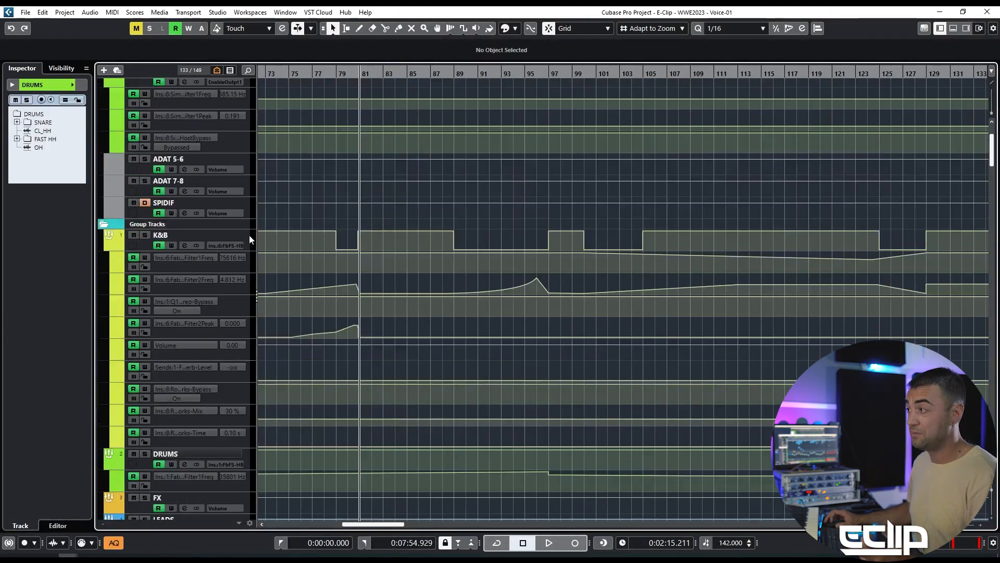
{"action": "scroll", "coordinate": [332, 226], "scroll_direction": "up", "scroll_amount": 2}
{"action": "left_click", "coordinate": [185, 160]}
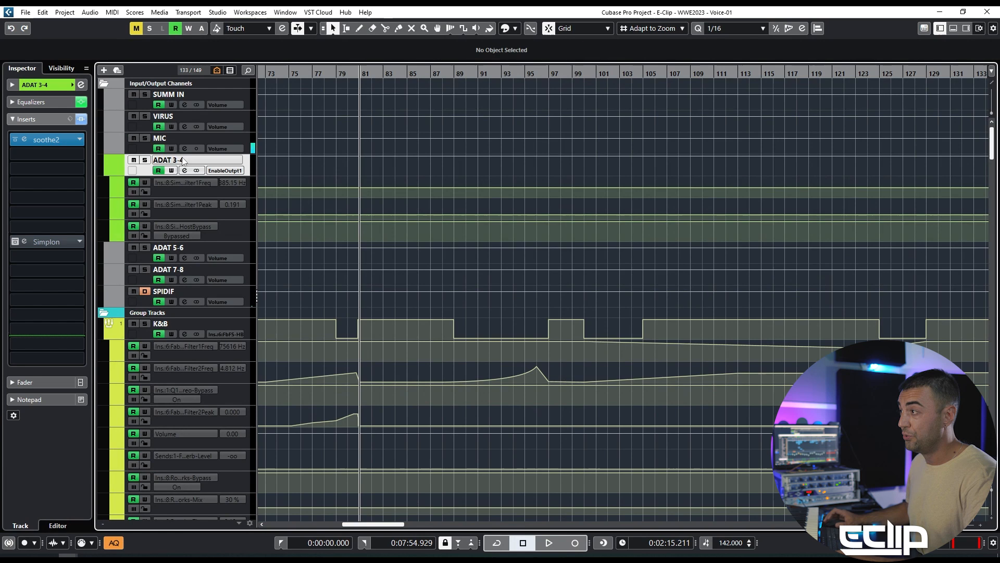
{"action": "left_click", "coordinate": [24, 140]}
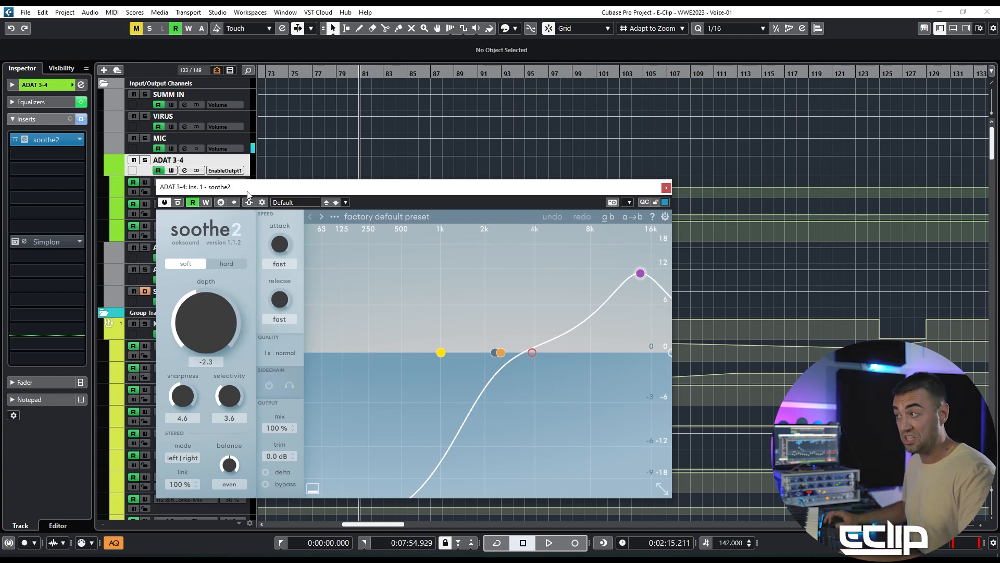
Solo ADAT 3-4 and compare its sound during playback with soothe2 bypassed and active.
{"action": "left_click", "coordinate": [145, 159]}
{"action": "key", "text": "space"}
{"action": "left_click_drag", "start_coordinate": [307, 193], "coordinate": [398, 151]}
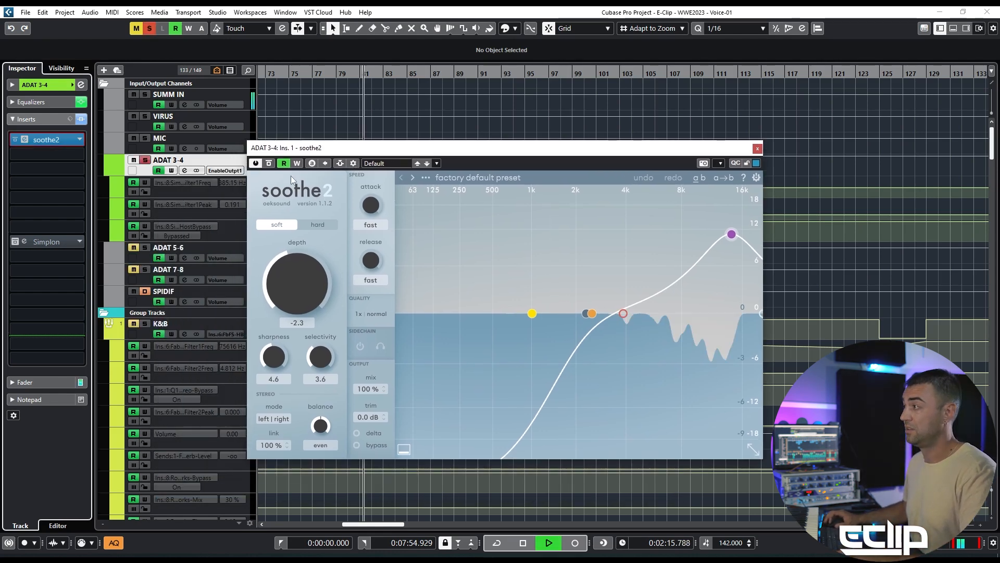
{"action": "left_click", "coordinate": [267, 163]}
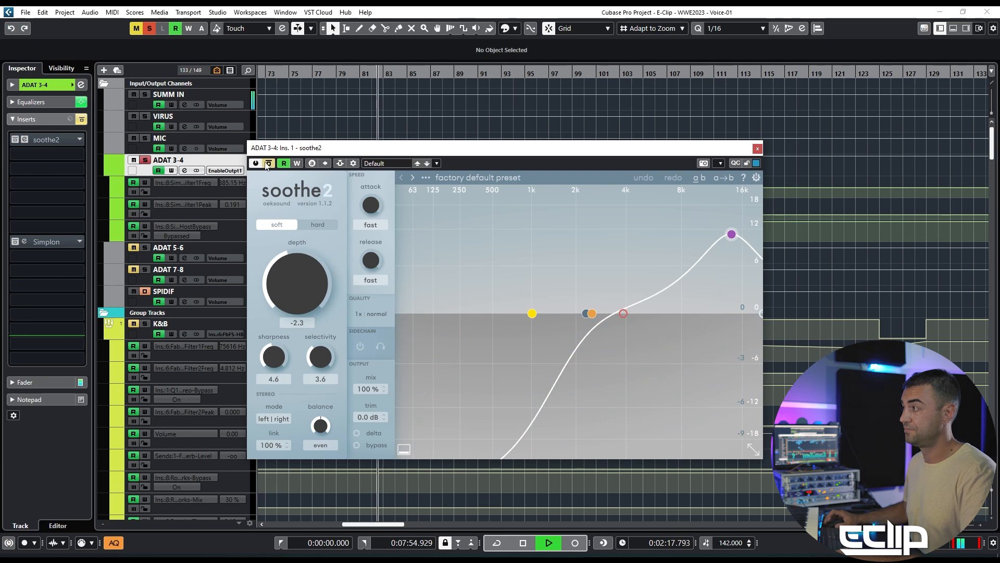
{"action": "left_click", "coordinate": [268, 165]}
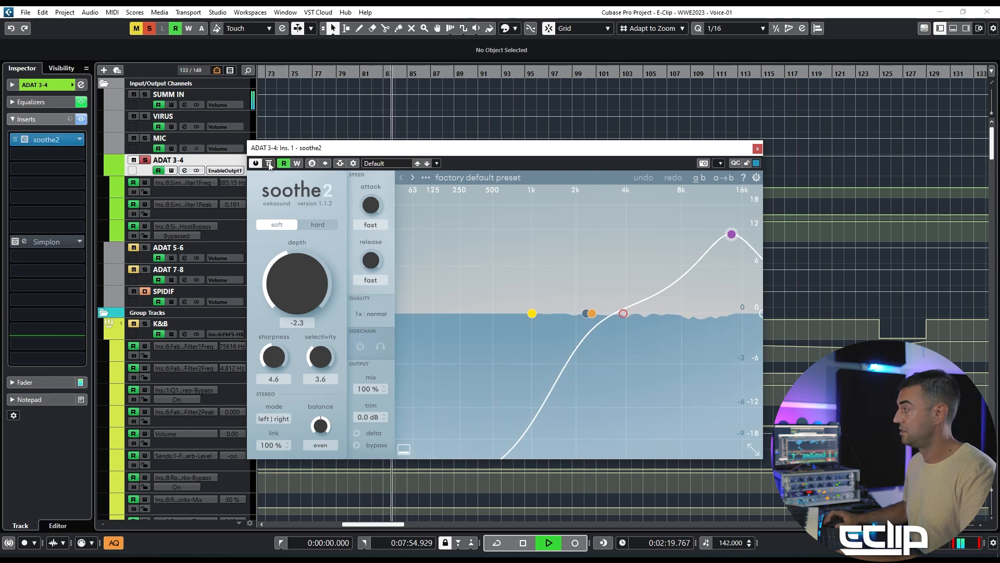
{"action": "left_click", "coordinate": [270, 165]}
{"action": "left_click", "coordinate": [269, 165]}
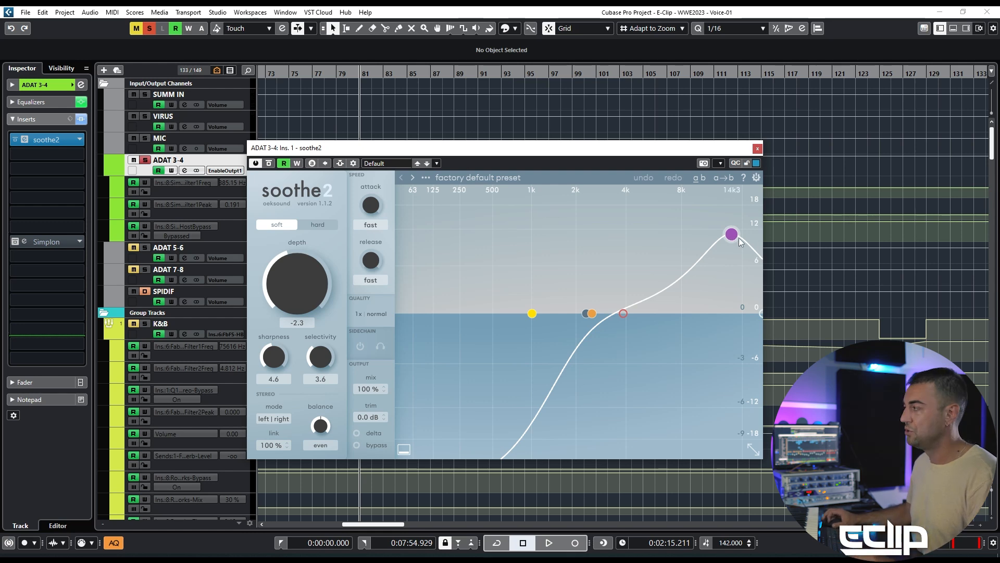
Adjust soothe2's band 4 to 13.9 kHz with 12 dB sensitivity, close the plug-in and unsolo ADAT 3-4.
{"action": "left_click_drag", "start_coordinate": [732, 234], "coordinate": [730, 233]}
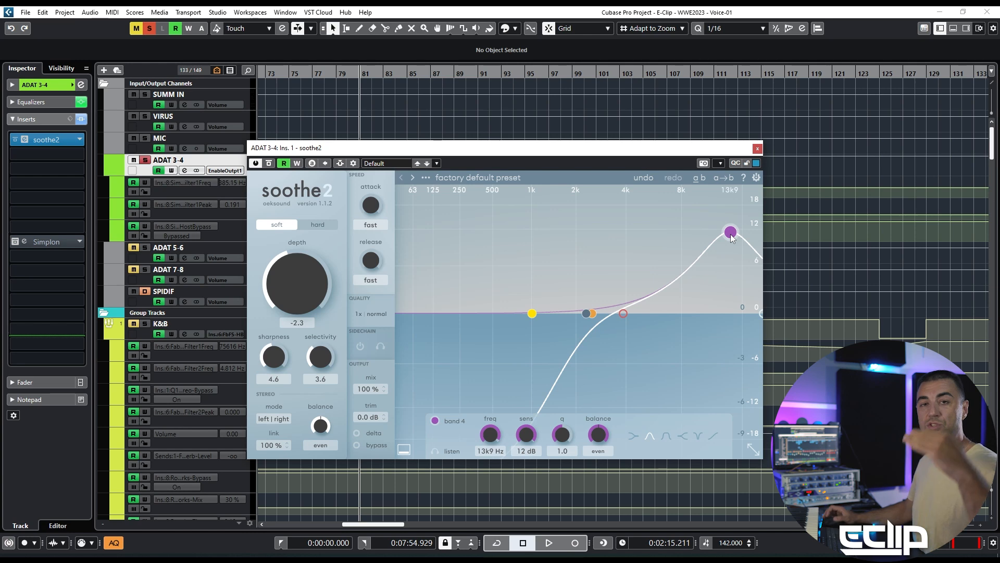
{"action": "left_click", "coordinate": [758, 149]}
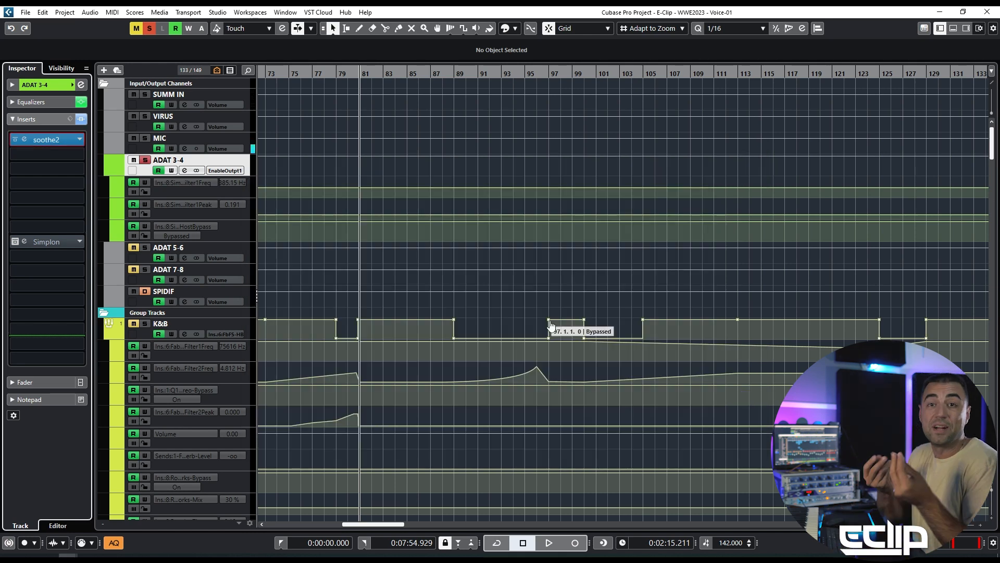
{"action": "key", "text": "s"}
Look over the DRUMS and HITS tracks in the arrangement while the full mix plays.
{"action": "scroll", "coordinate": [489, 288], "scroll_direction": "down", "scroll_amount": 10}
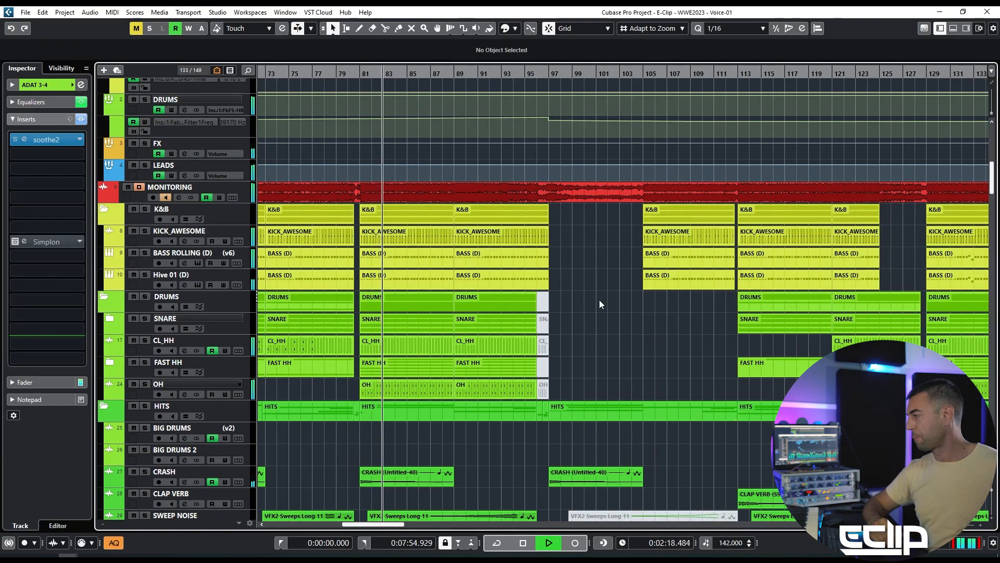
{"action": "scroll", "coordinate": [615, 298], "scroll_direction": "down", "scroll_amount": 4}
{"action": "scroll", "coordinate": [505, 294], "scroll_direction": "down", "scroll_amount": 4}
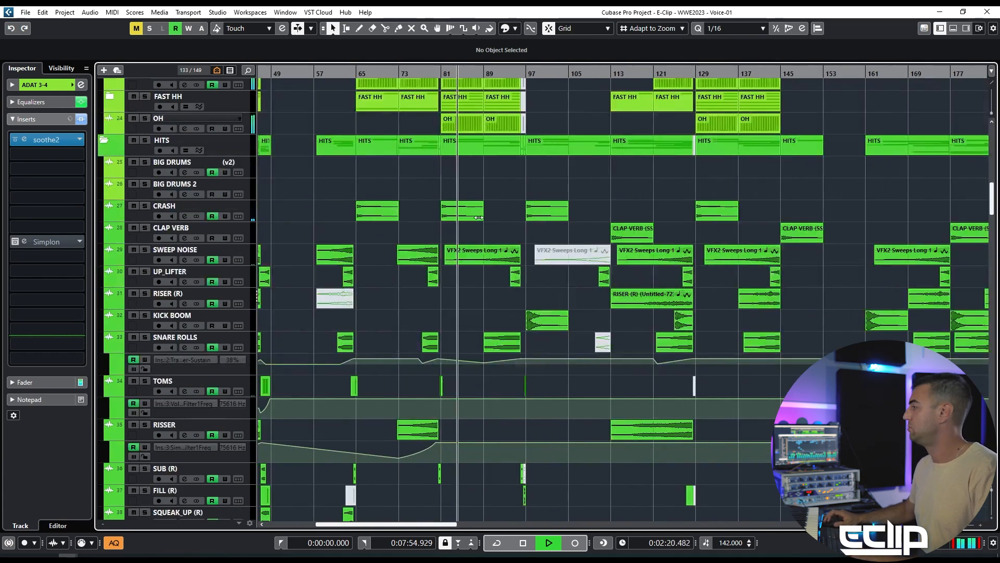
{"action": "left_click", "coordinate": [478, 217]}
{"action": "scroll", "coordinate": [503, 248], "scroll_direction": "up", "scroll_amount": 3}
{"action": "left_click", "coordinate": [552, 247]}
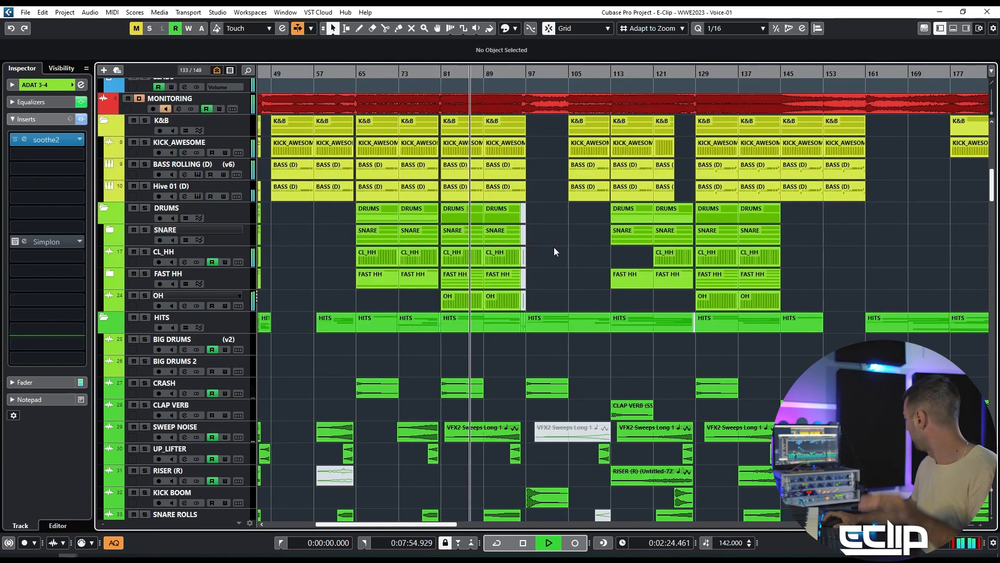
{"action": "scroll", "coordinate": [521, 248], "scroll_direction": "up", "scroll_amount": 3}
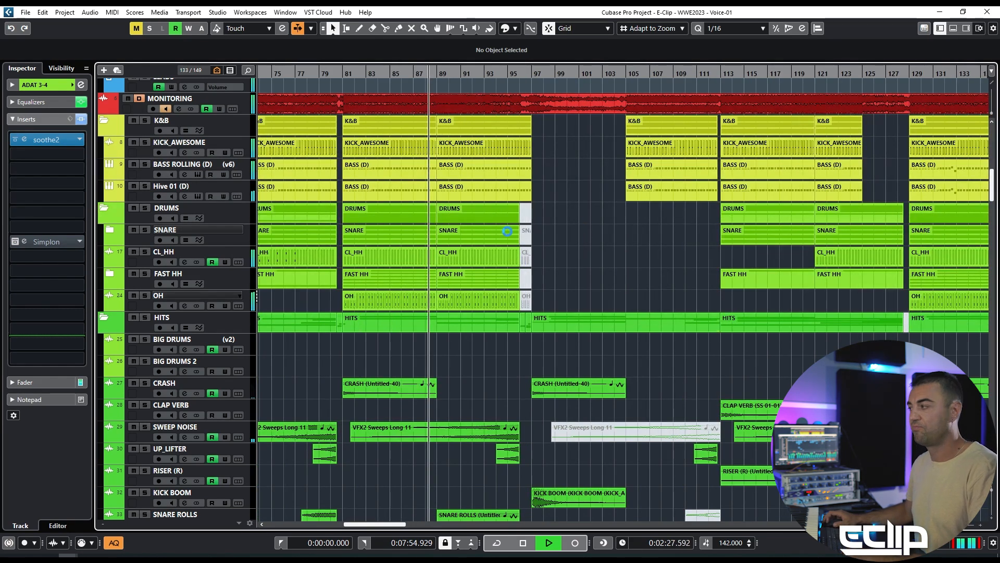
{"action": "scroll", "coordinate": [531, 244], "scroll_direction": "down", "scroll_amount": 8}
{"action": "scroll", "coordinate": [495, 198], "scroll_direction": "down", "scroll_amount": 2}
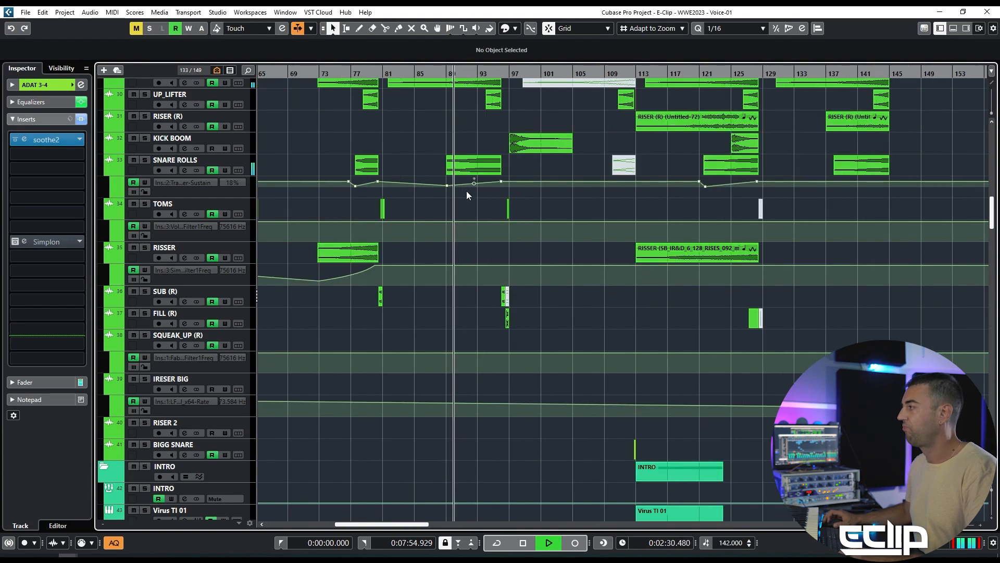
{"action": "scroll", "coordinate": [455, 192], "scroll_direction": "up", "scroll_amount": 2}
{"action": "left_click", "coordinate": [526, 214]}
{"action": "scroll", "coordinate": [521, 218], "scroll_direction": "up", "scroll_amount": 2}
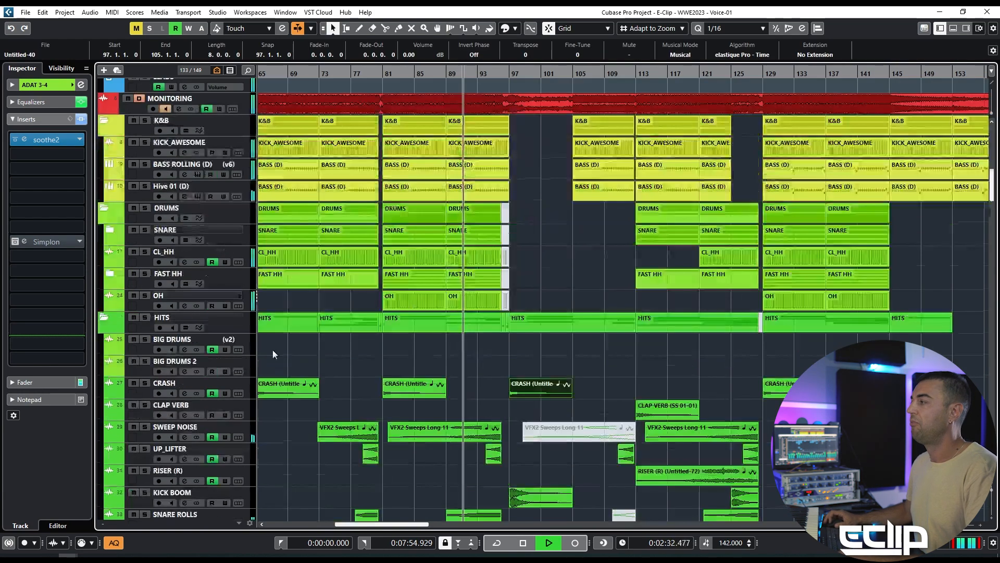
Select the DRUMS group, bypass its inserts during playback and stop the transport.
{"action": "scroll", "coordinate": [313, 240], "scroll_direction": "up", "scroll_amount": 3}
{"action": "left_click", "coordinate": [209, 276]}
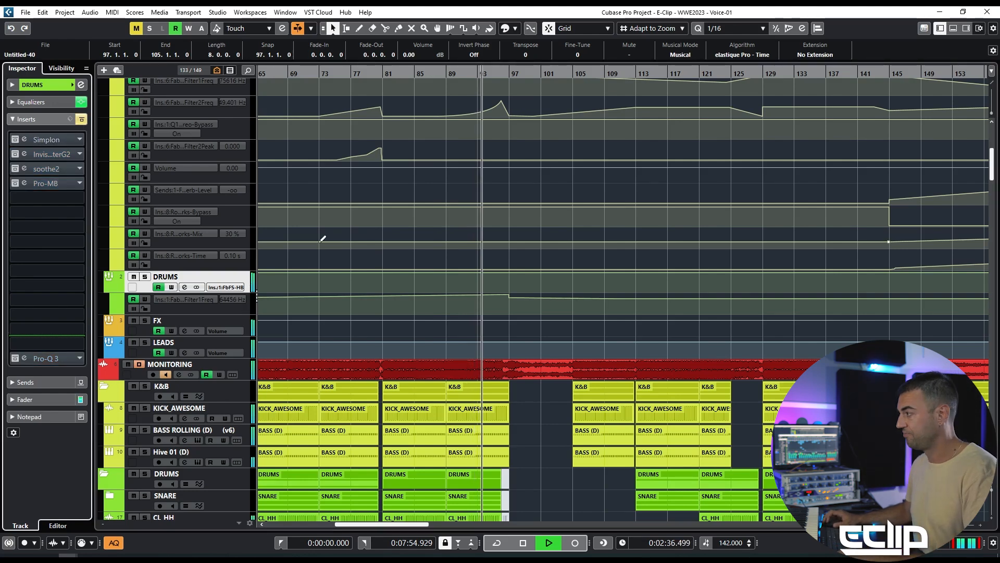
{"action": "key", "text": "space"}
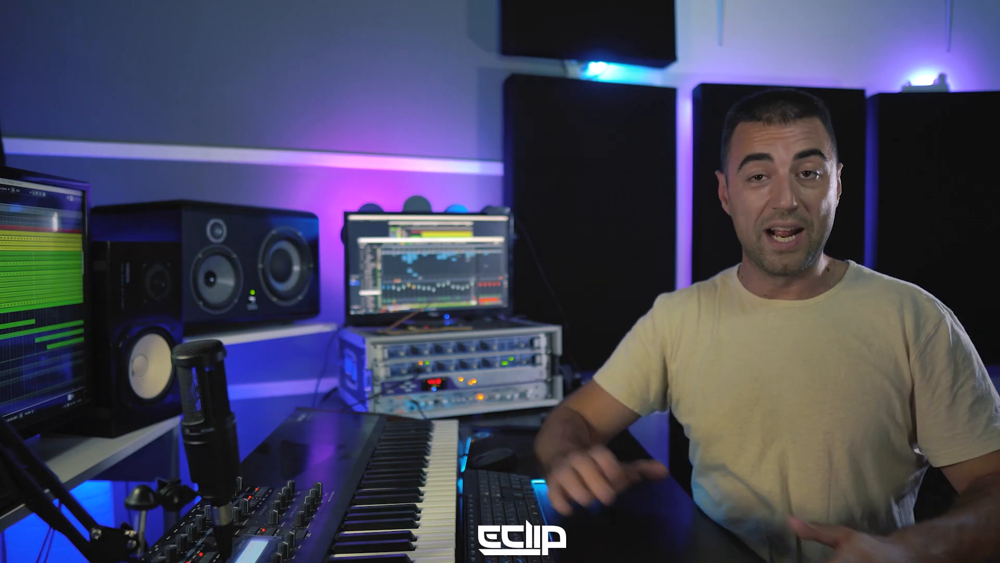